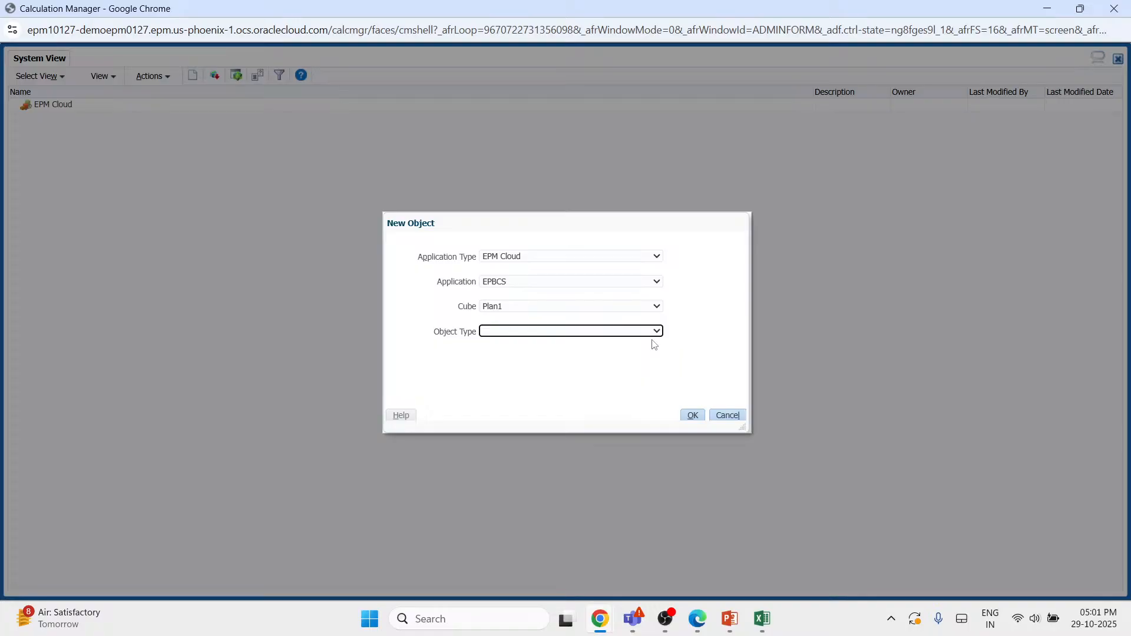
- Try to create a rule named calc_manager in the EPBCS application's Plan1 cube
{"action": "left_click", "coordinate": [581, 358]}
{"action": "type", "text": "cal"}
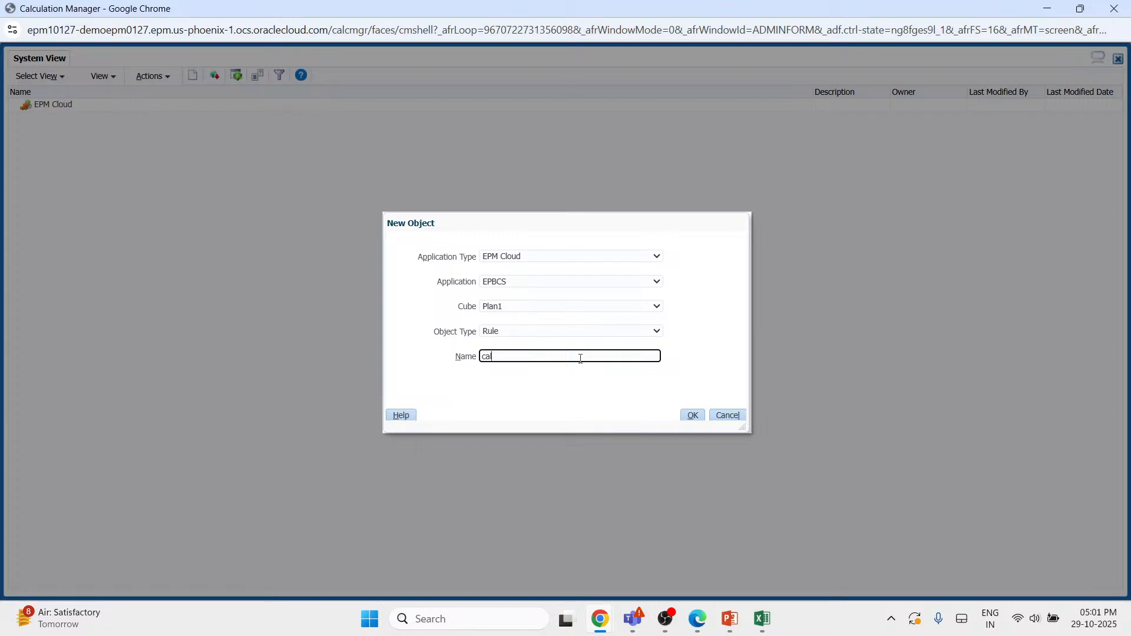
{"action": "type", "text": "c_man"}
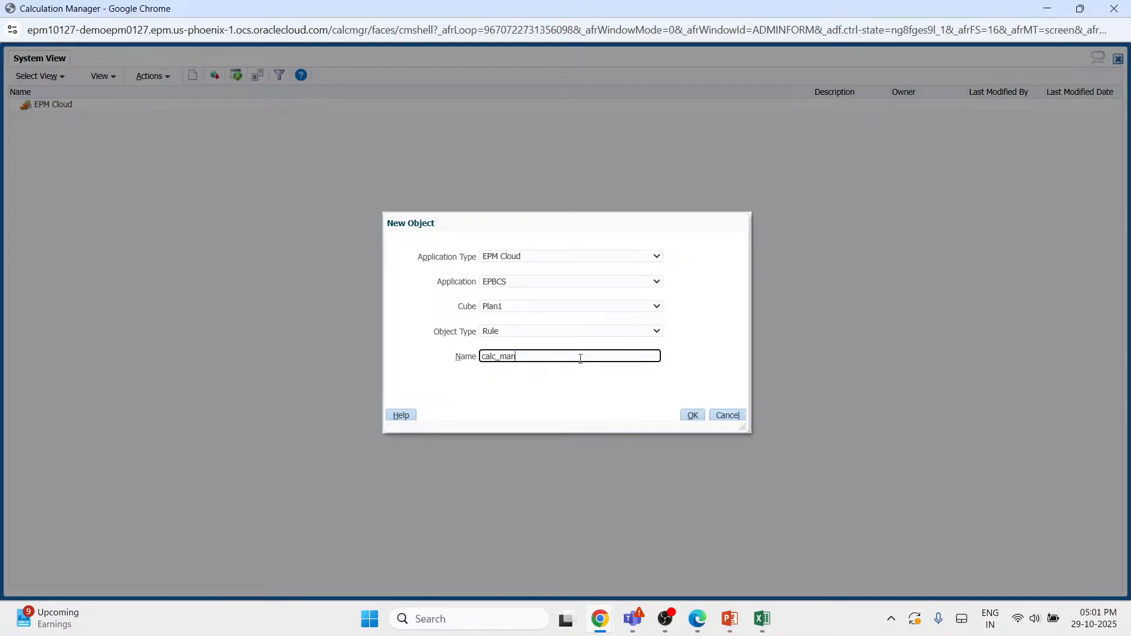
{"action": "type", "text": "ager"}
{"action": "key", "text": "Return"}
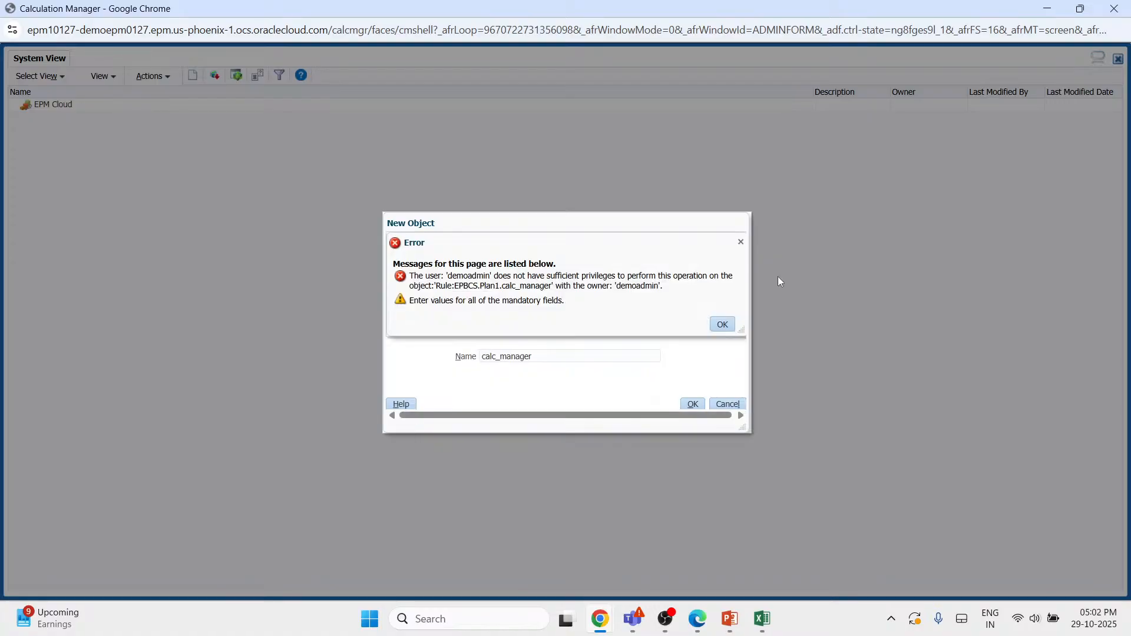
{"action": "left_click", "coordinate": [723, 324]}
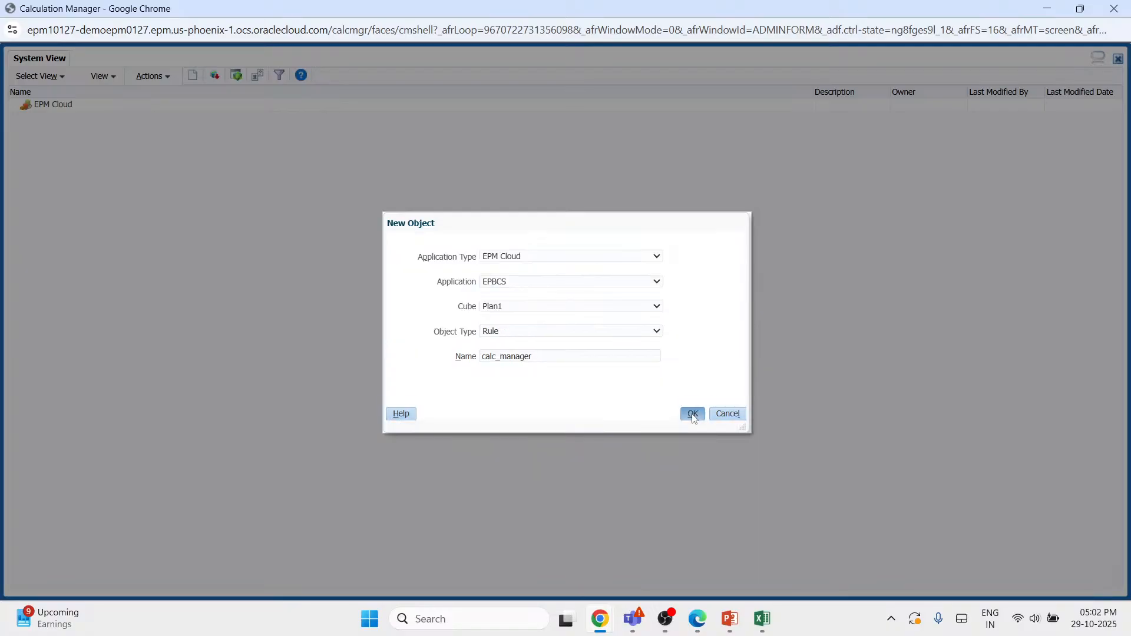
{"action": "left_click", "coordinate": [735, 413]}
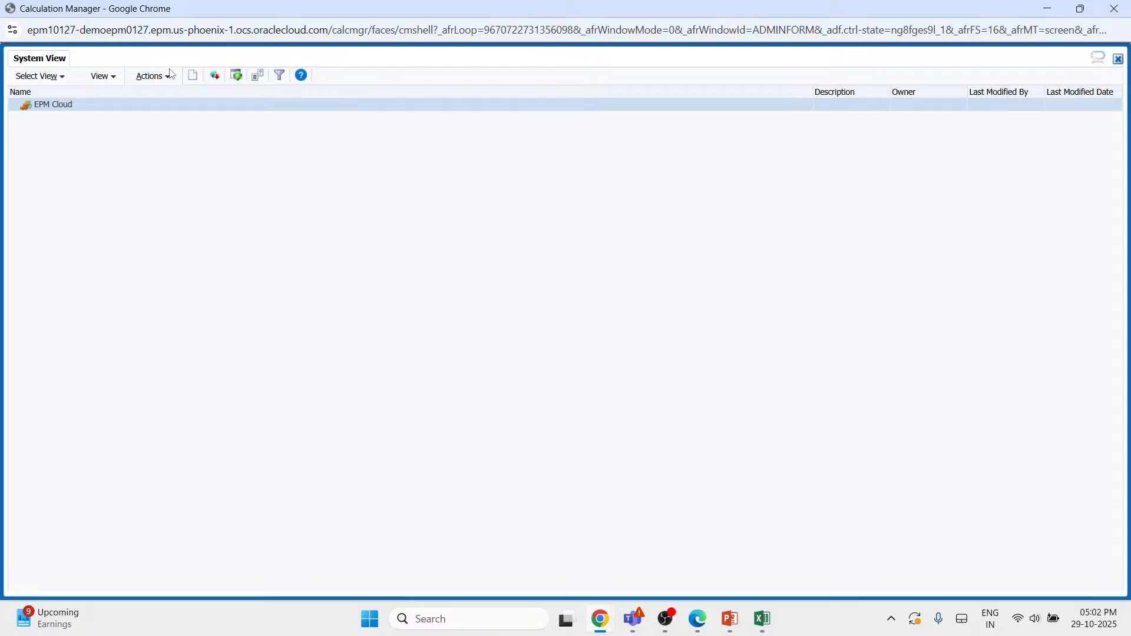
- Reopen the rule management window from the Planning navigator and try to expand the EPM Cloud node
{"action": "left_click", "coordinate": [154, 76]}
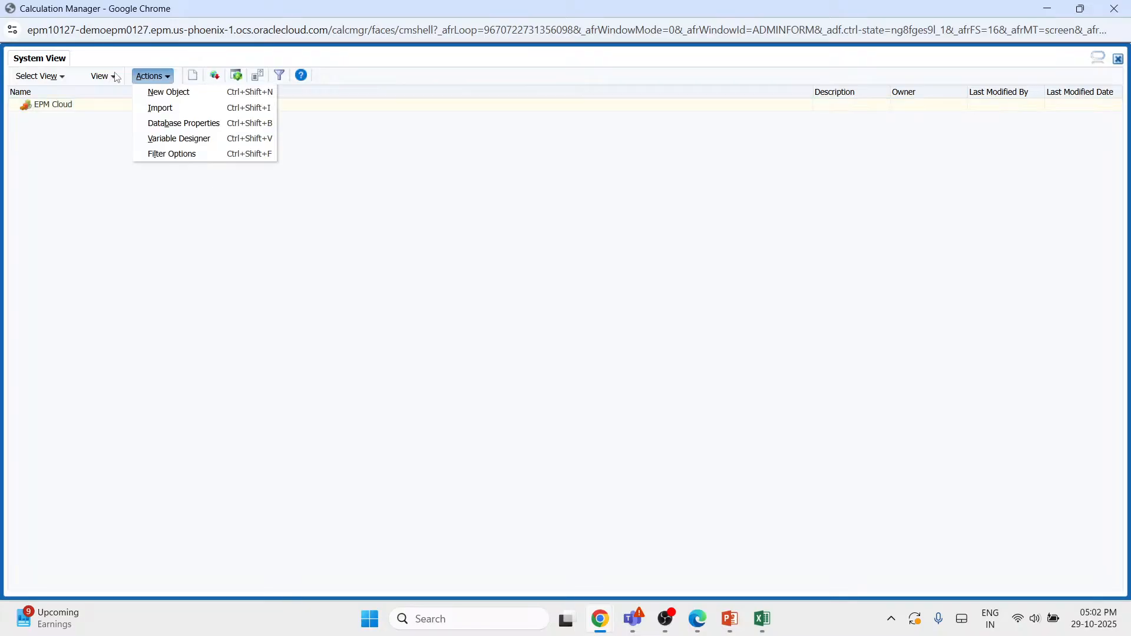
{"action": "left_click", "coordinate": [53, 104]}
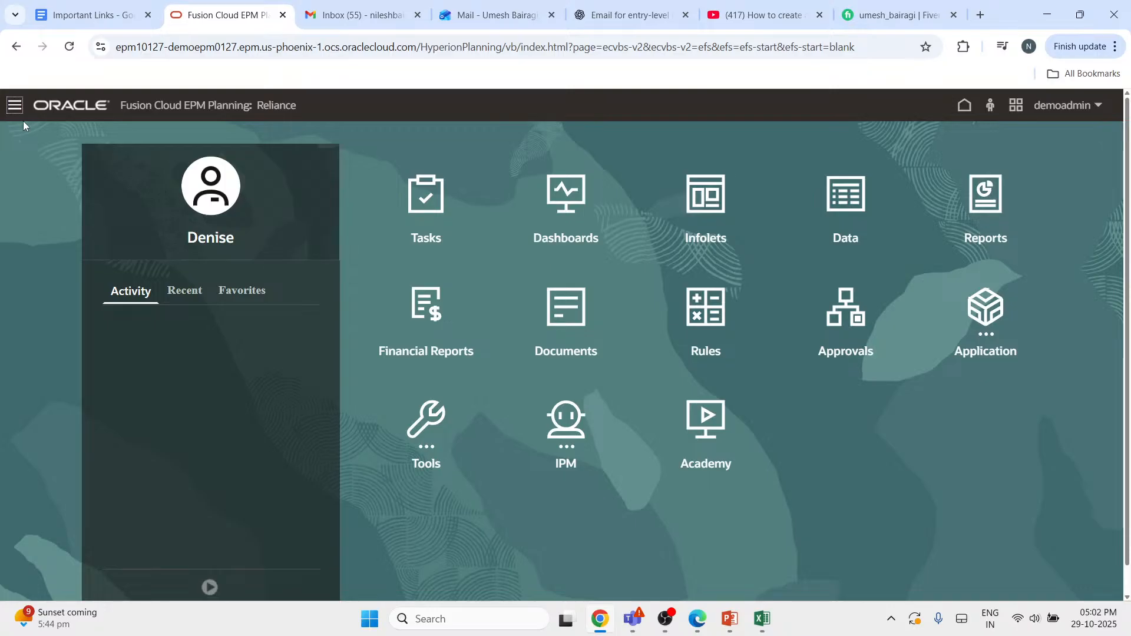
{"action": "left_click", "coordinate": [15, 105]}
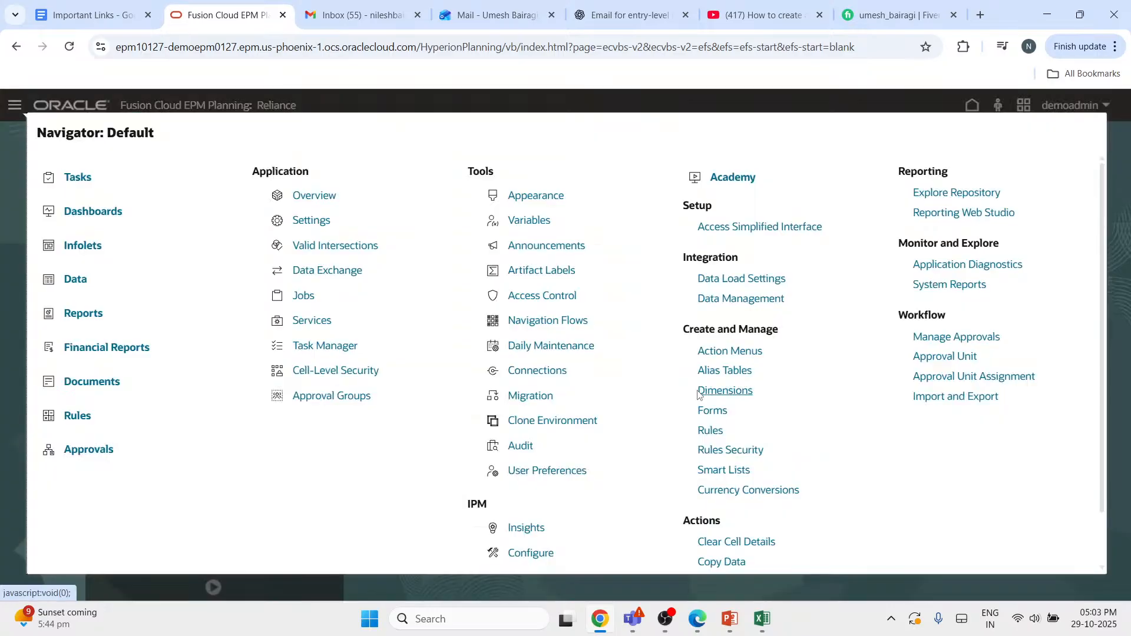
{"action": "left_click", "coordinate": [710, 431]}
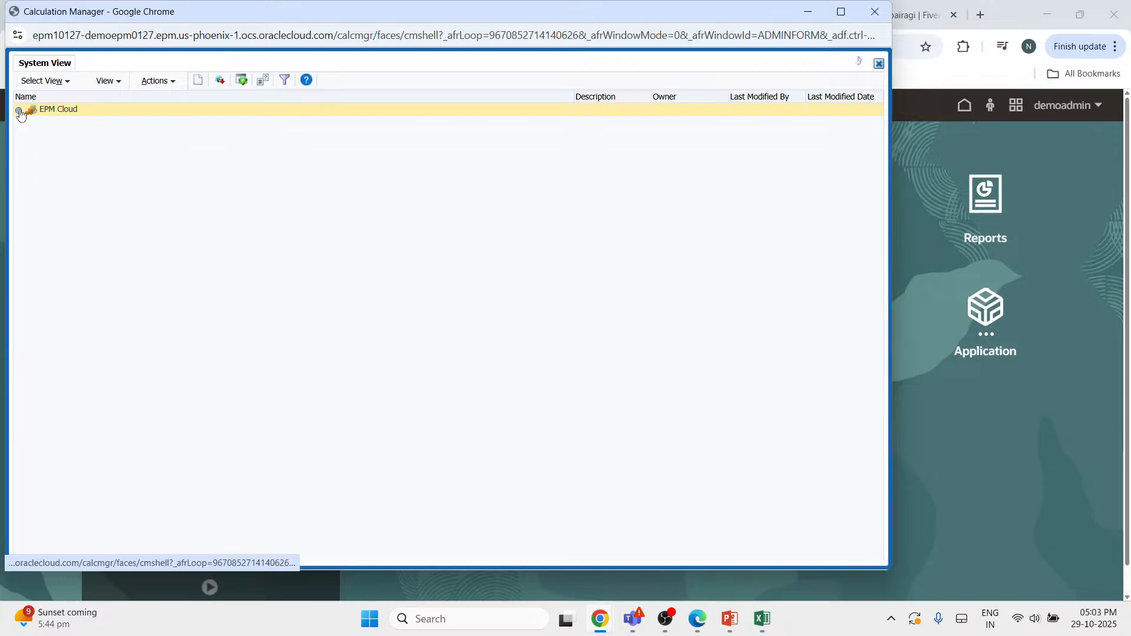
{"action": "left_click", "coordinate": [19, 111]}
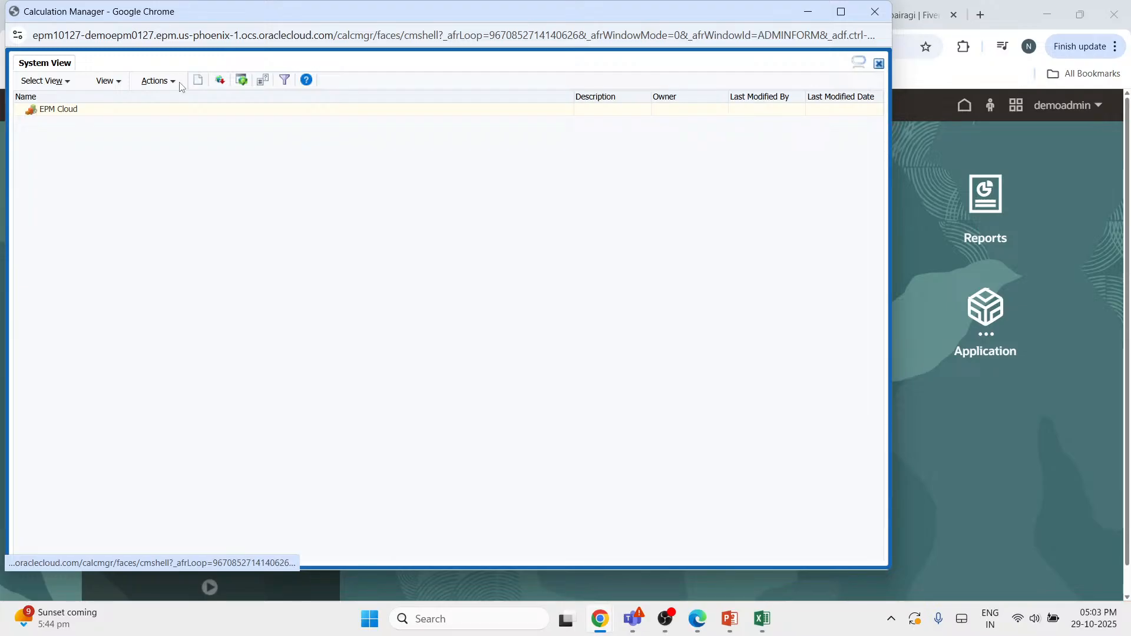
- Start a new Rule object for the EPBCS application's Plan1 cube and maximize the window
{"action": "left_click", "coordinate": [158, 81]}
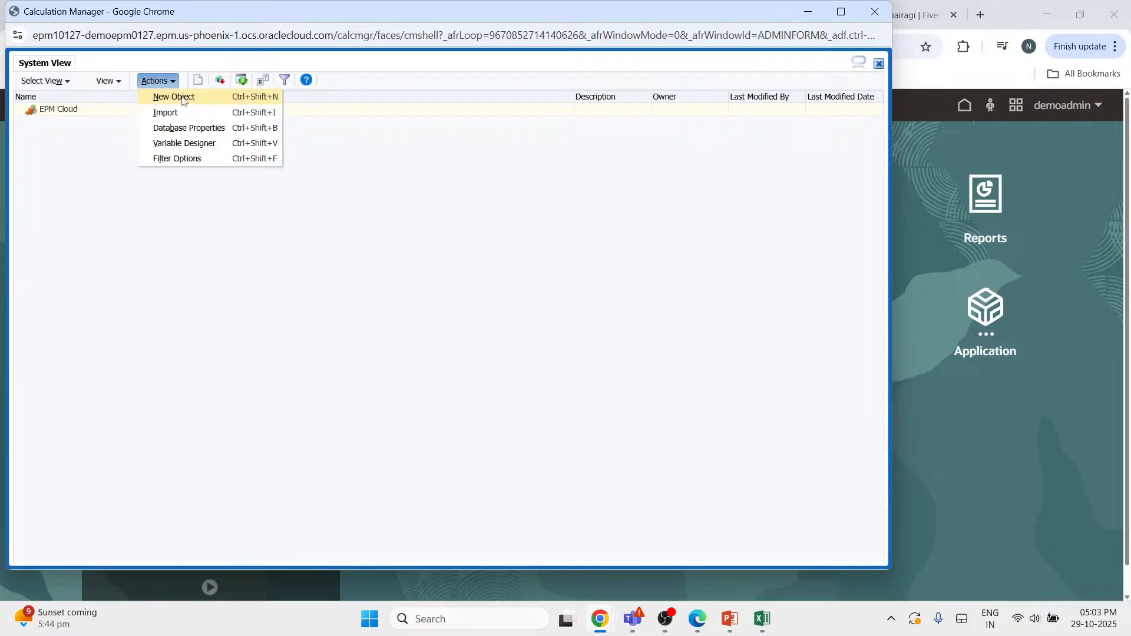
{"action": "left_click", "coordinate": [177, 97]}
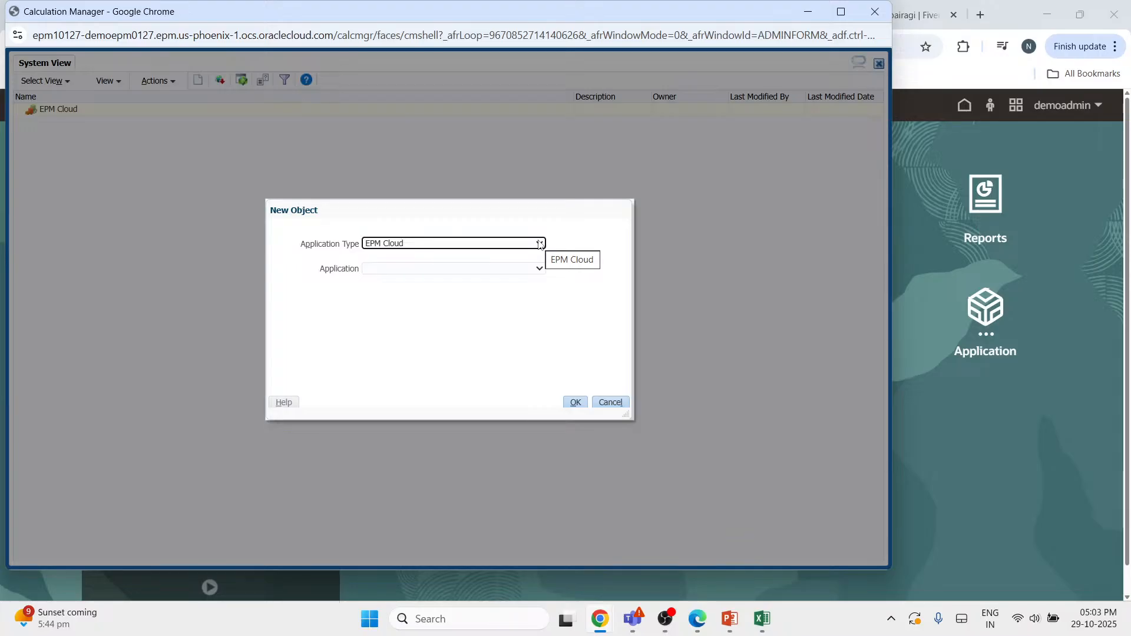
{"action": "left_click", "coordinate": [538, 268]}
{"action": "left_click", "coordinate": [505, 296]}
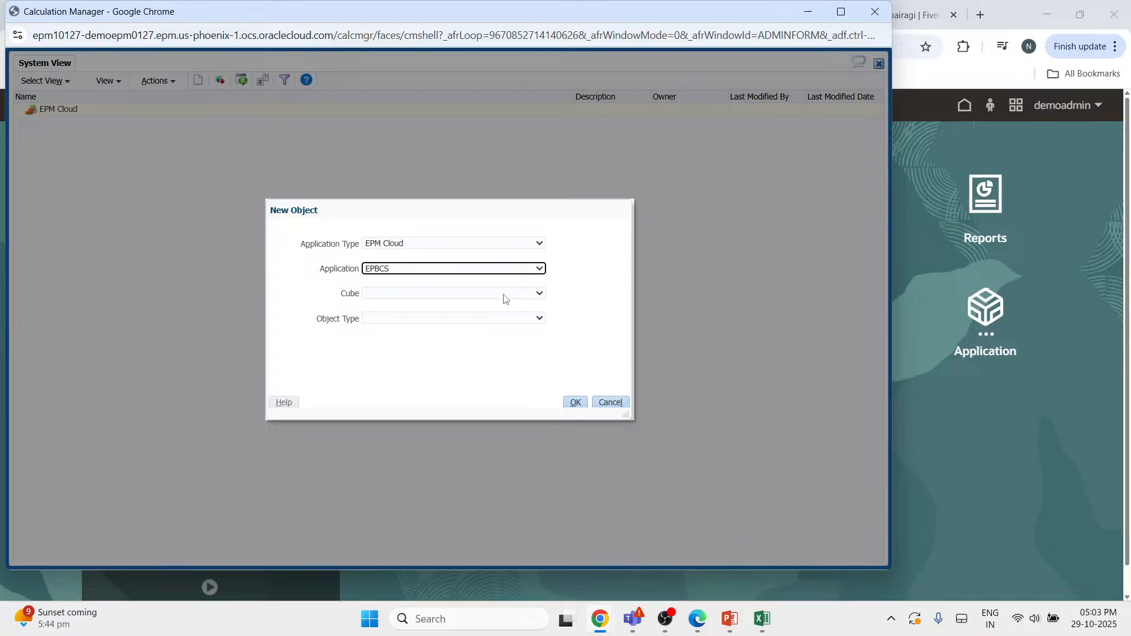
{"action": "left_click", "coordinate": [506, 293]}
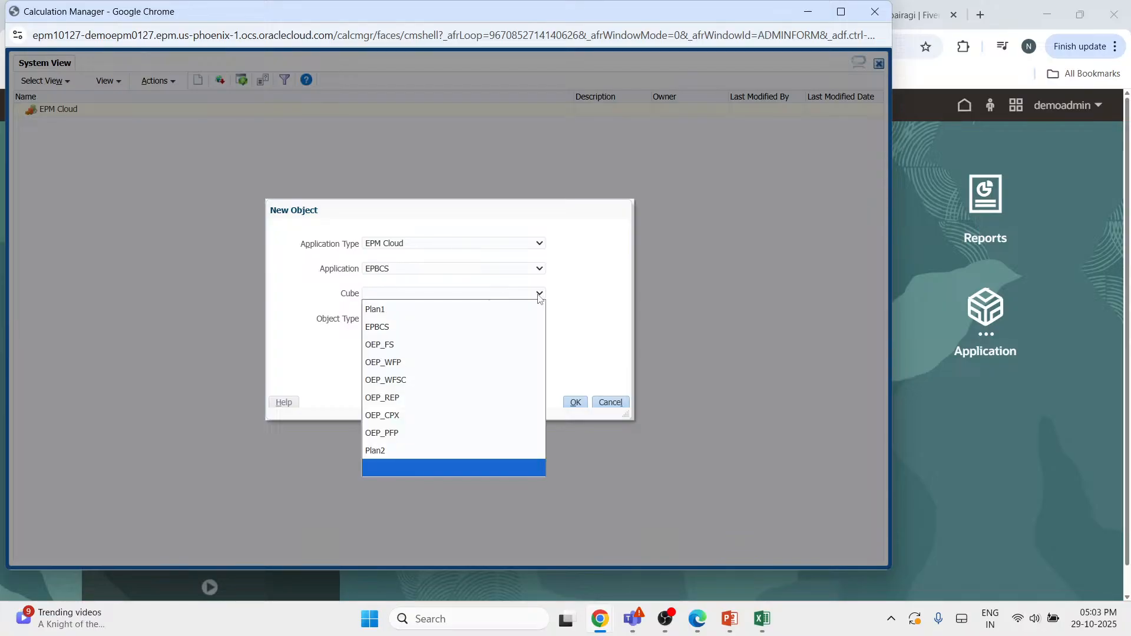
{"action": "left_click", "coordinate": [472, 318]}
{"action": "left_click", "coordinate": [841, 12]}
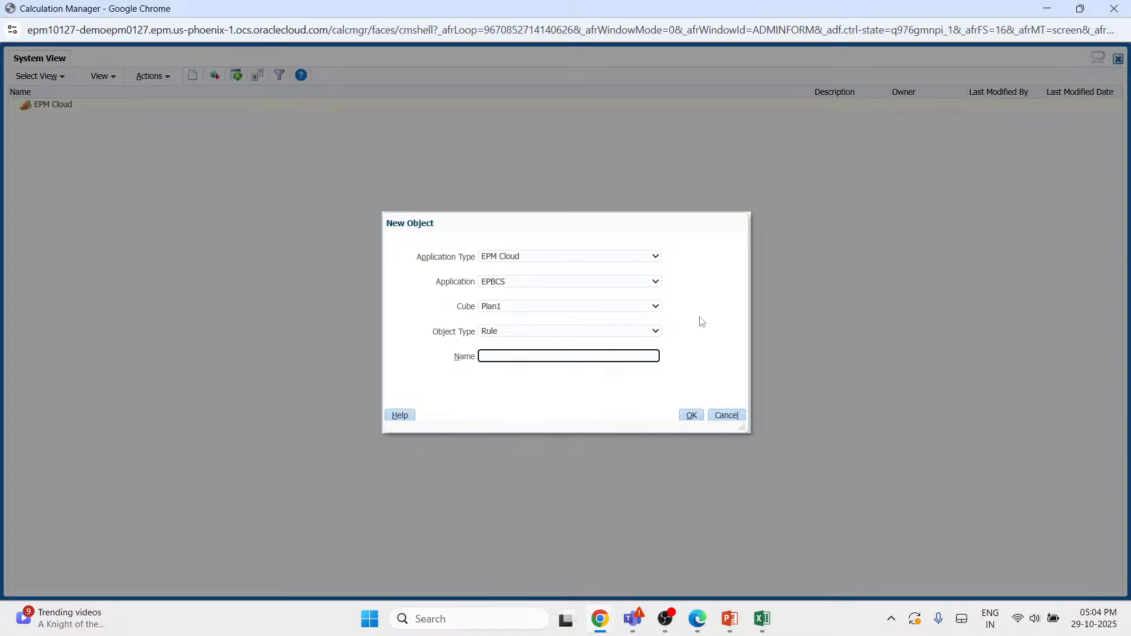
- Try to create the rule under the name calculation_manager, and close Calculation Manager
{"action": "left_click", "coordinate": [585, 357]}
{"action": "type", "text": "calculation_manager"}
{"action": "left_click", "coordinate": [692, 415]}
{"action": "left_click", "coordinate": [723, 325]}
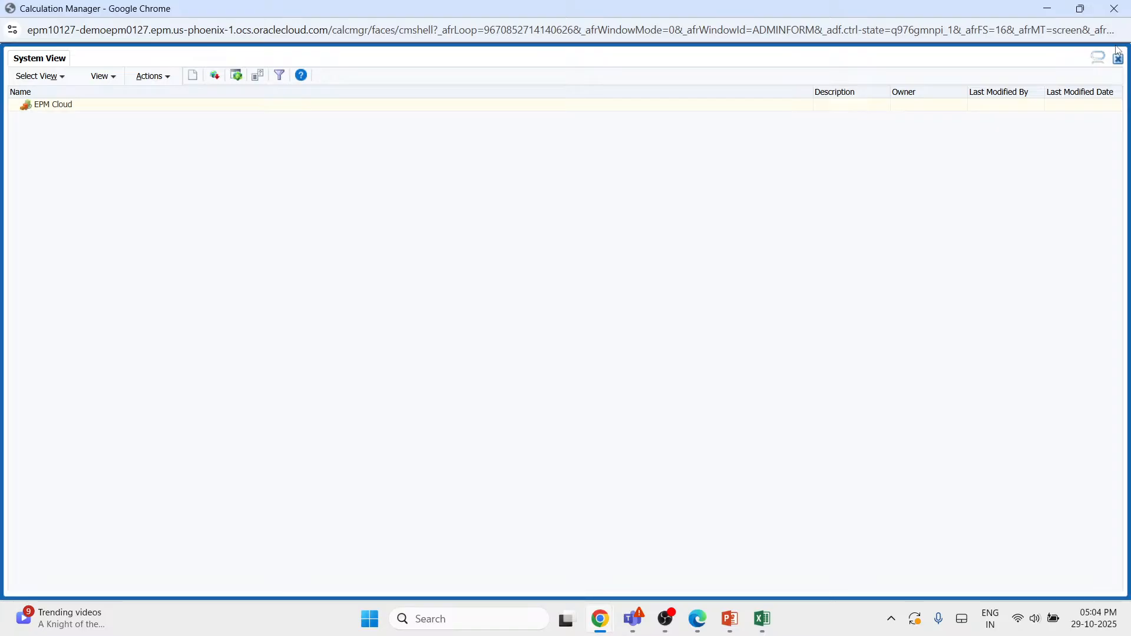
{"action": "left_click", "coordinate": [1119, 57]}
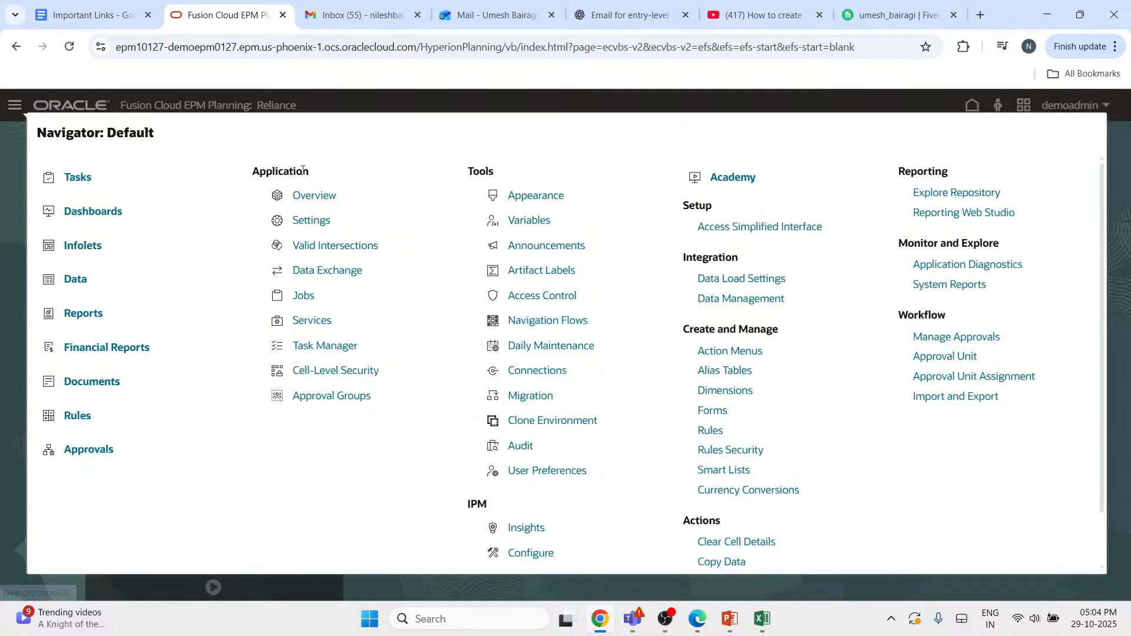
- Open the application overview and remove the Reliance application with all its contents
{"action": "left_click", "coordinate": [319, 200]}
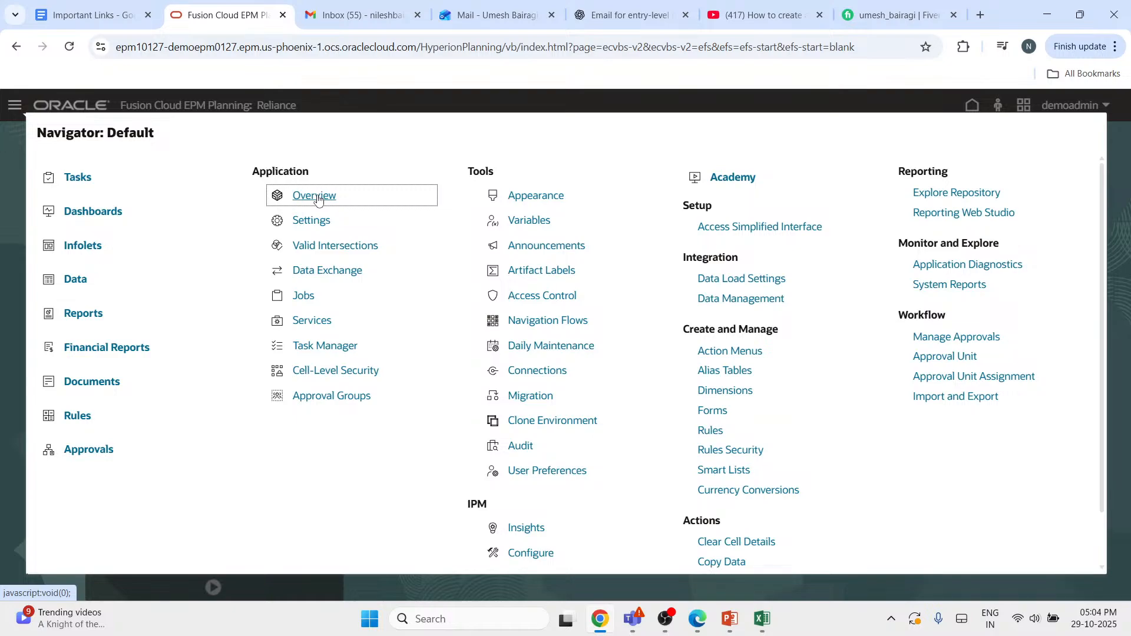
{"action": "left_click", "coordinate": [319, 197]}
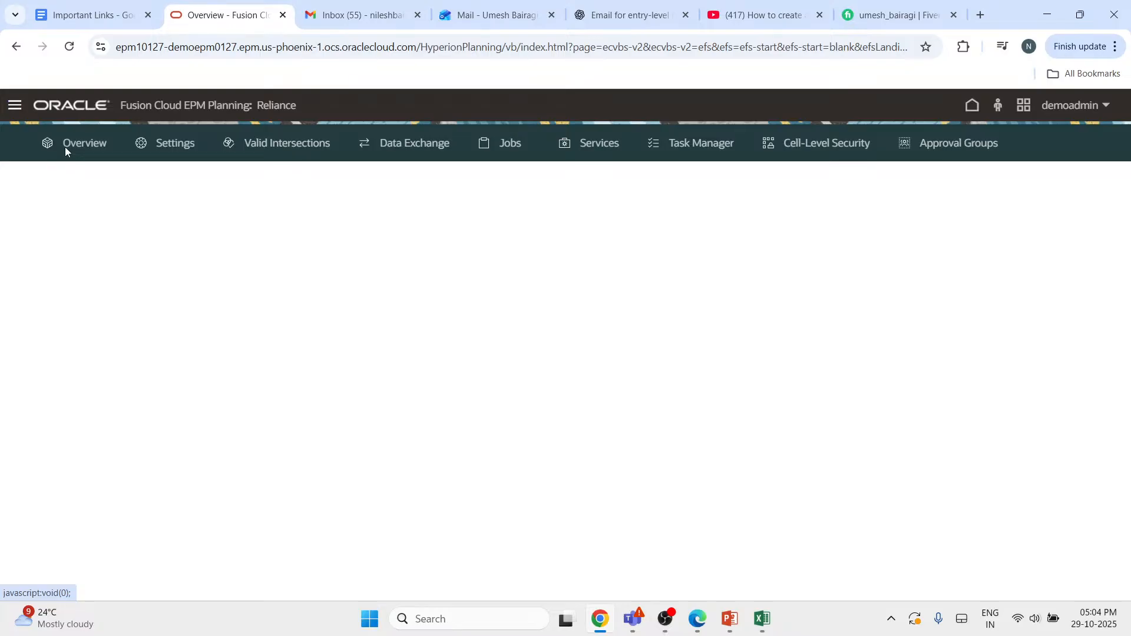
{"action": "left_click", "coordinate": [80, 143]}
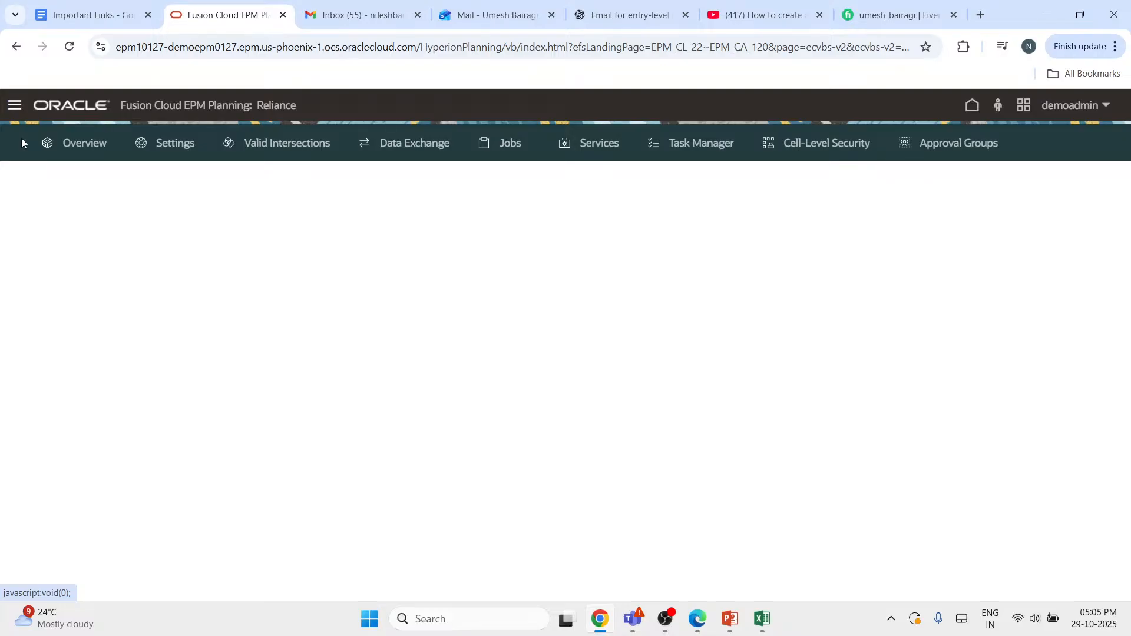
{"action": "left_click", "coordinate": [1096, 182]}
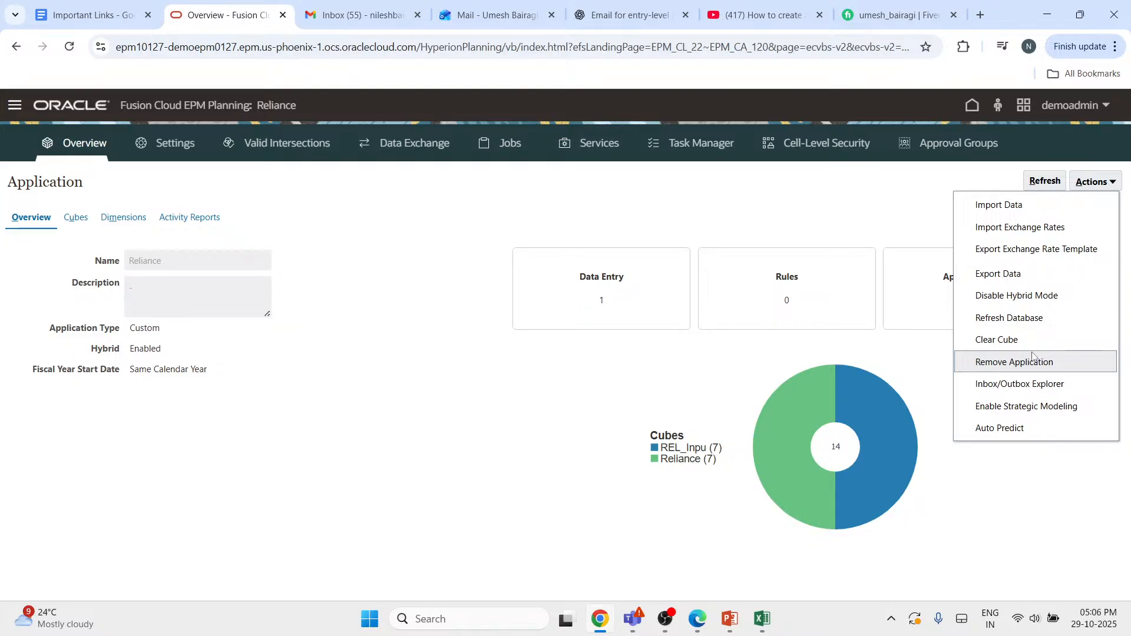
{"action": "left_click", "coordinate": [1031, 361]}
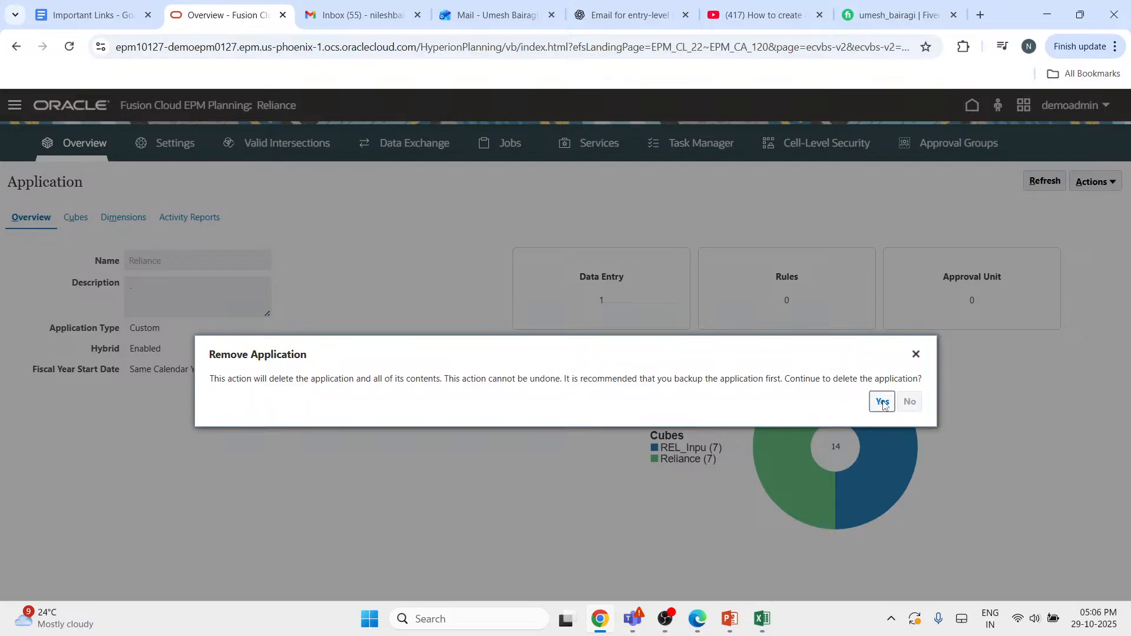
{"action": "left_click", "coordinate": [884, 403]}
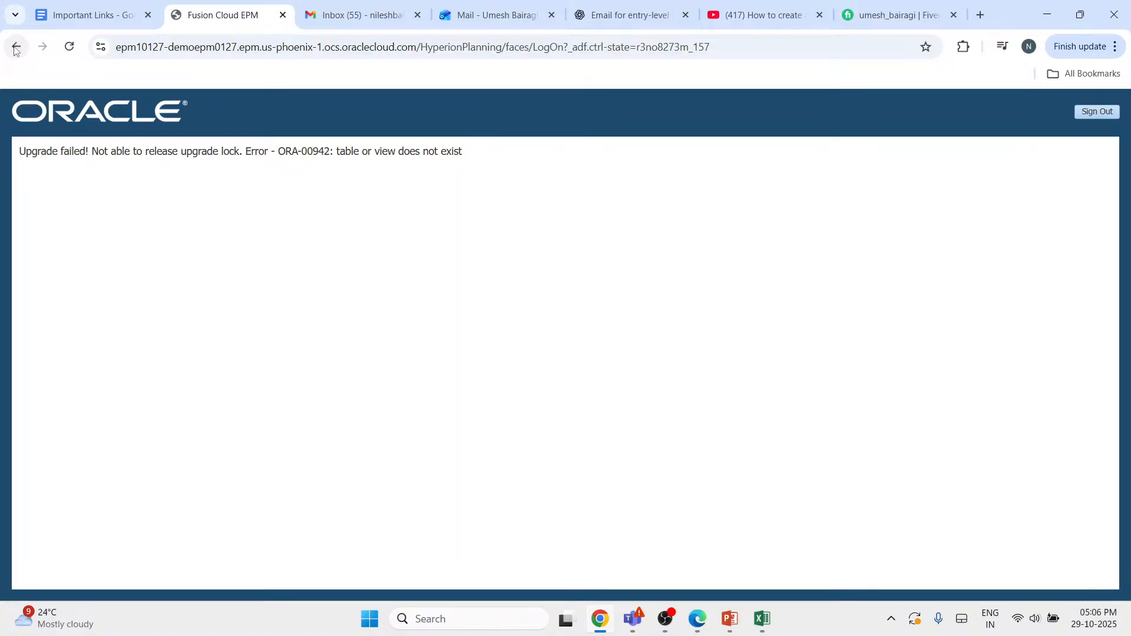
{"action": "left_click", "coordinate": [15, 47]}
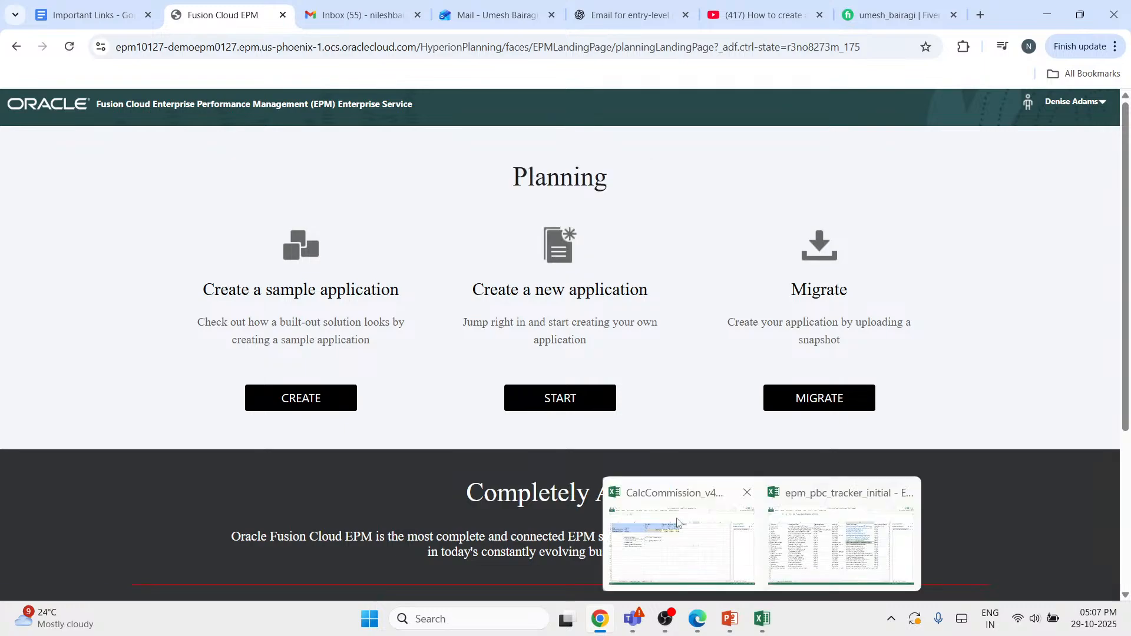
- Switch to the CalcCommission_v4 workbook in Excel and enter the heading "calculation manager :-" in cell B15 of the Planning Output sheet
{"action": "left_click", "coordinate": [677, 523]}
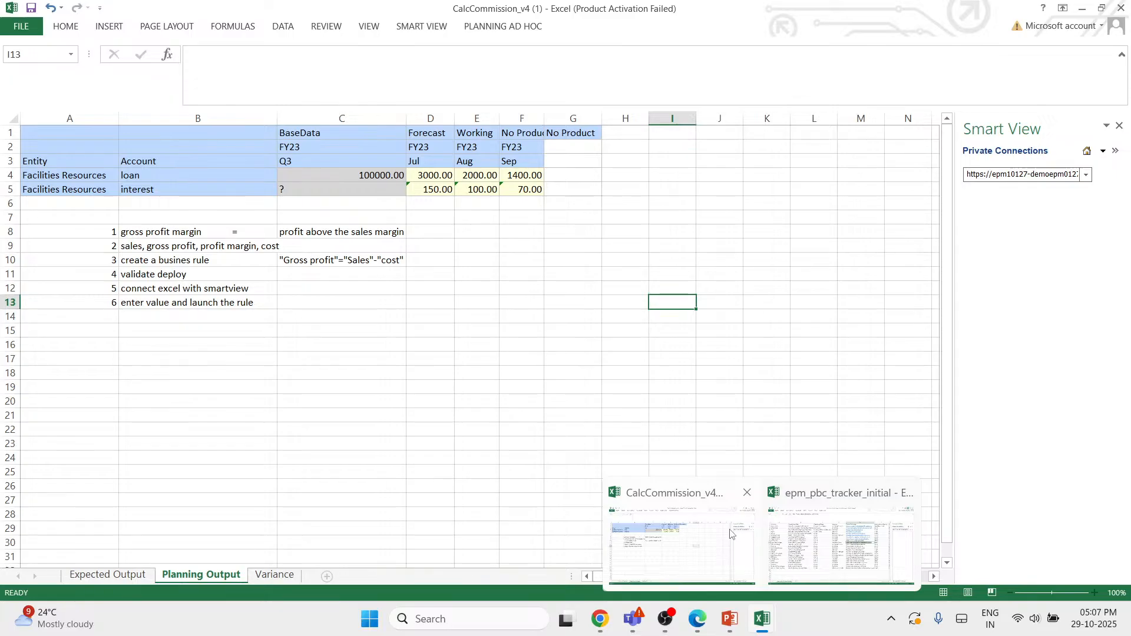
{"action": "left_click", "coordinate": [731, 534]}
{"action": "left_click", "coordinate": [240, 328]}
{"action": "type", "text": "calculation manager"}
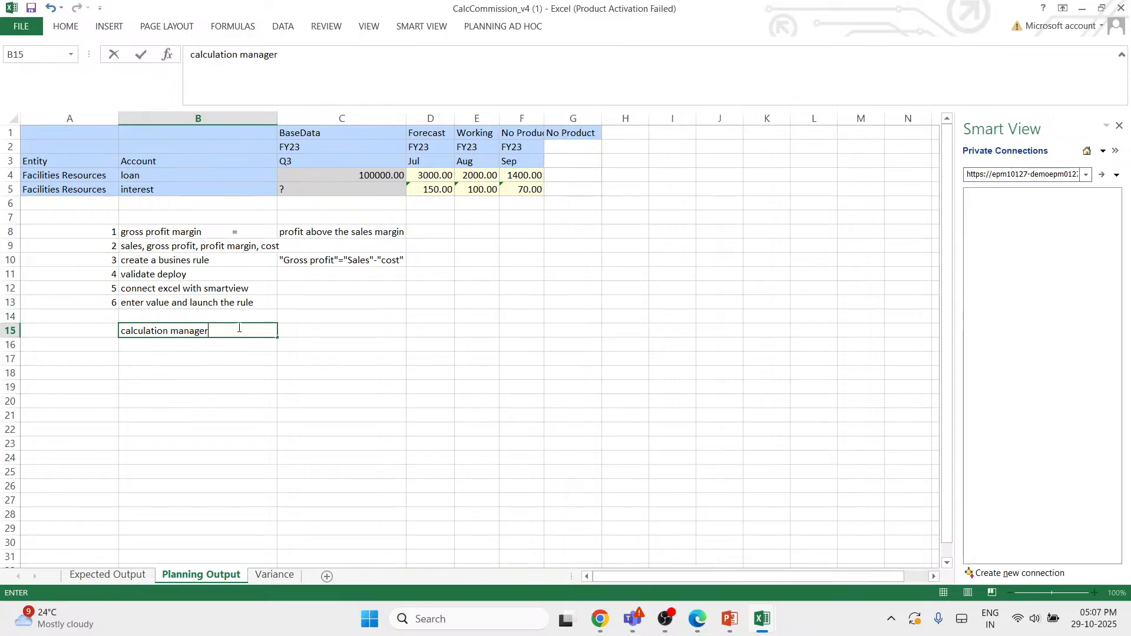
{"action": "key", "text": "Return"}
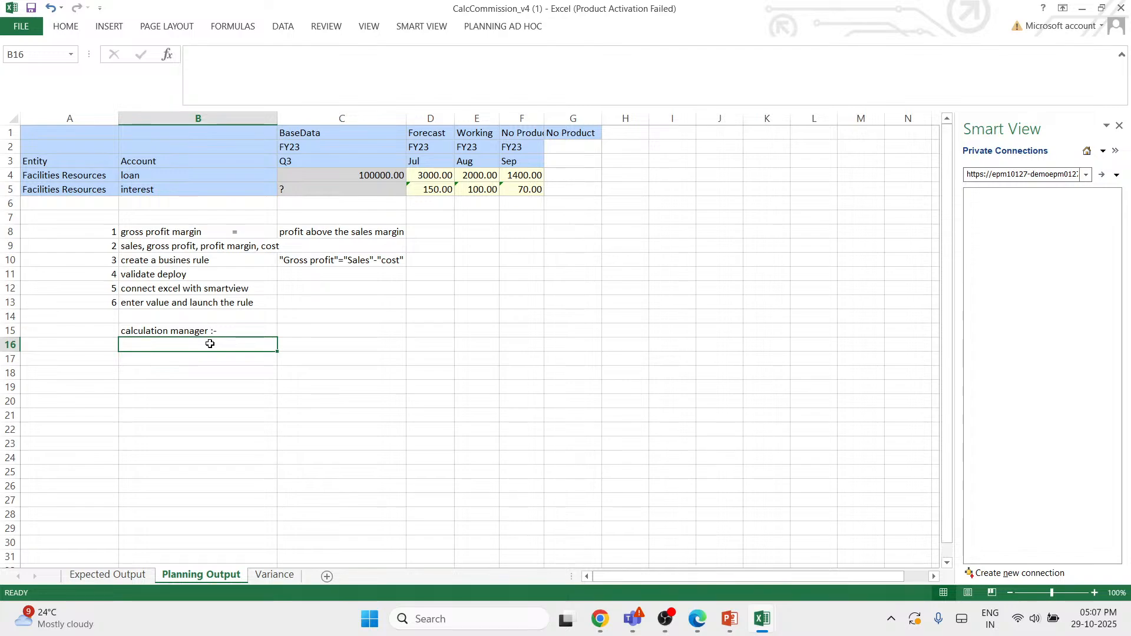
- List commission, interest and return as items 1 to 3 in rows 16 to 18 under the calculation manager heading
{"action": "type", "text": "commission"}
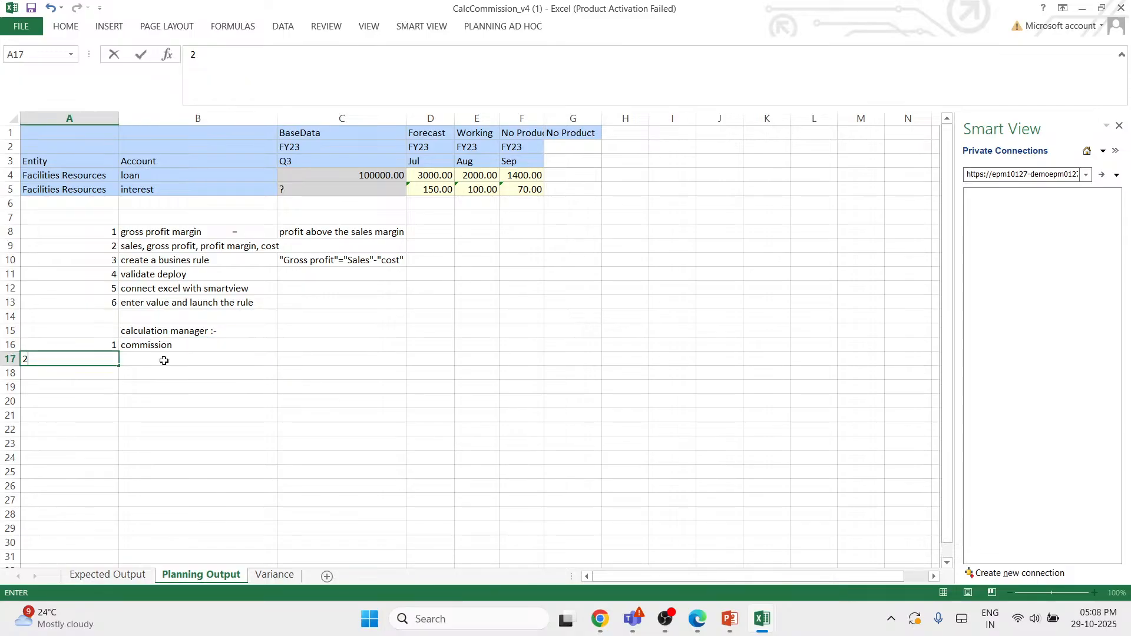
{"action": "left_click", "coordinate": [164, 360]}
{"action": "type", "text": "in"}
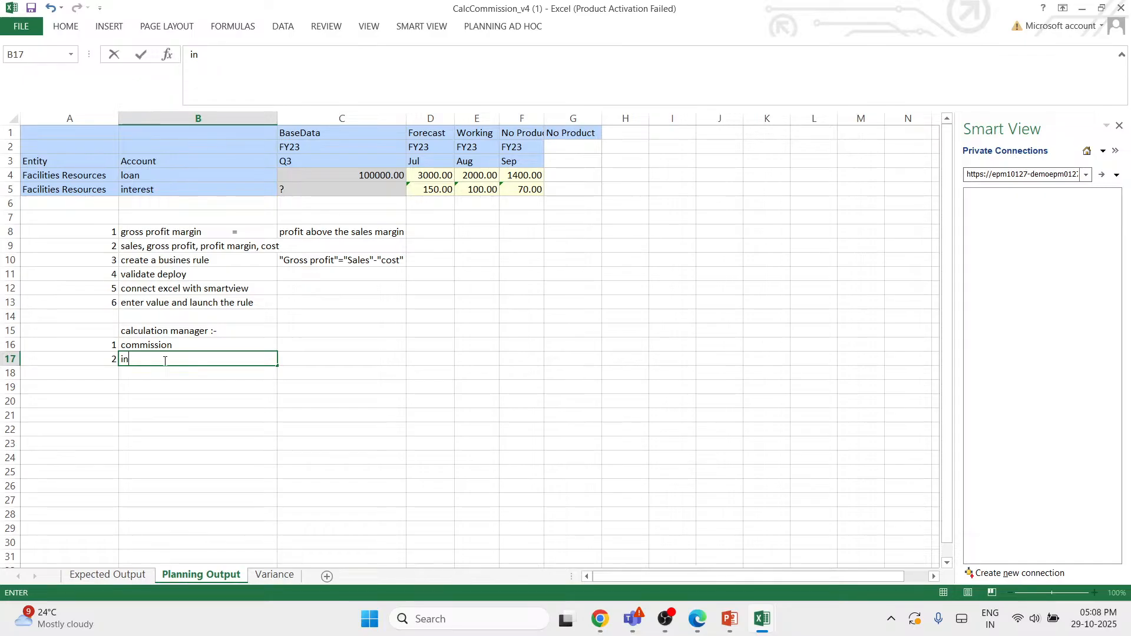
{"action": "type", "text": "terest"}
{"action": "key", "text": "Return"}
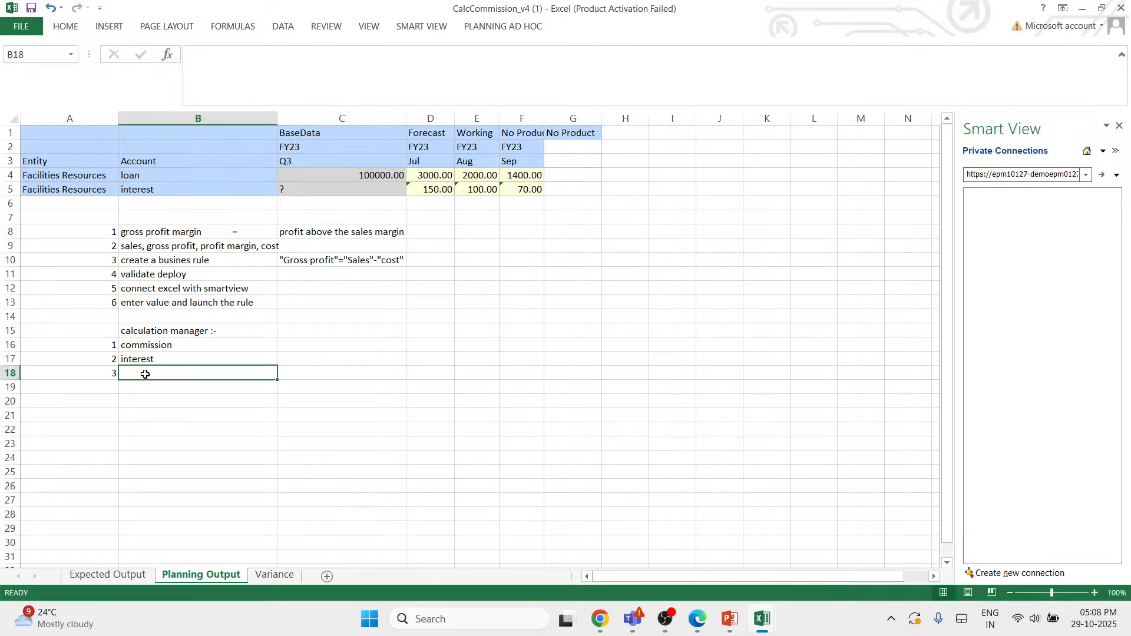
{"action": "type", "text": "retur"}
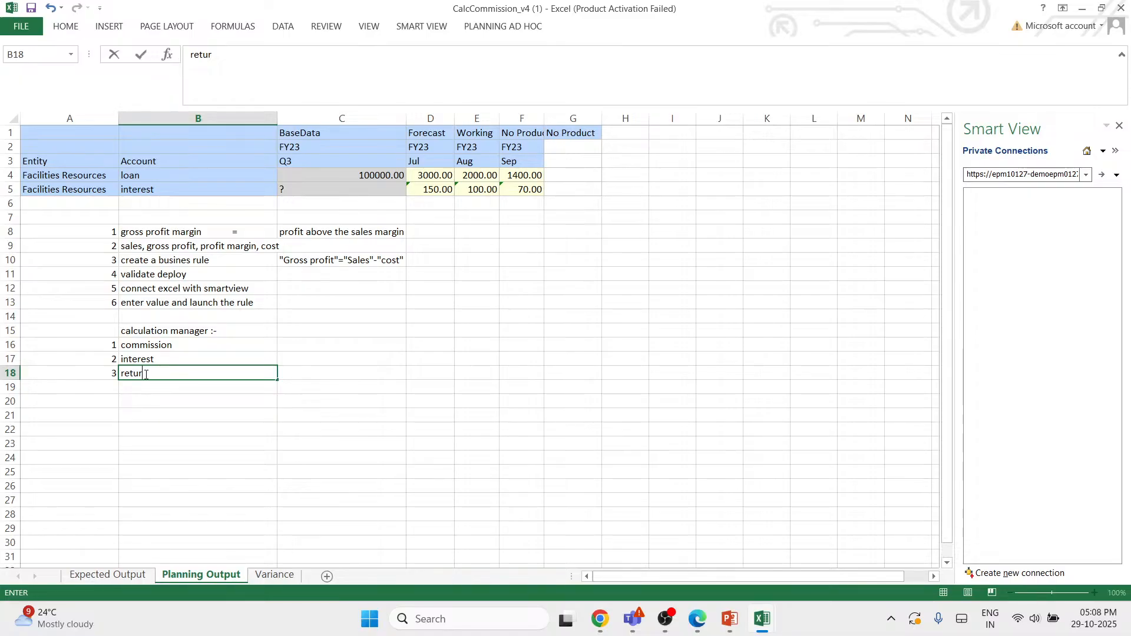
{"action": "type", "text": "n"}
- Add tax as item 4 in row 19 and depriciation as item 5 in row 20 of the list
{"action": "left_click", "coordinate": [161, 390]}
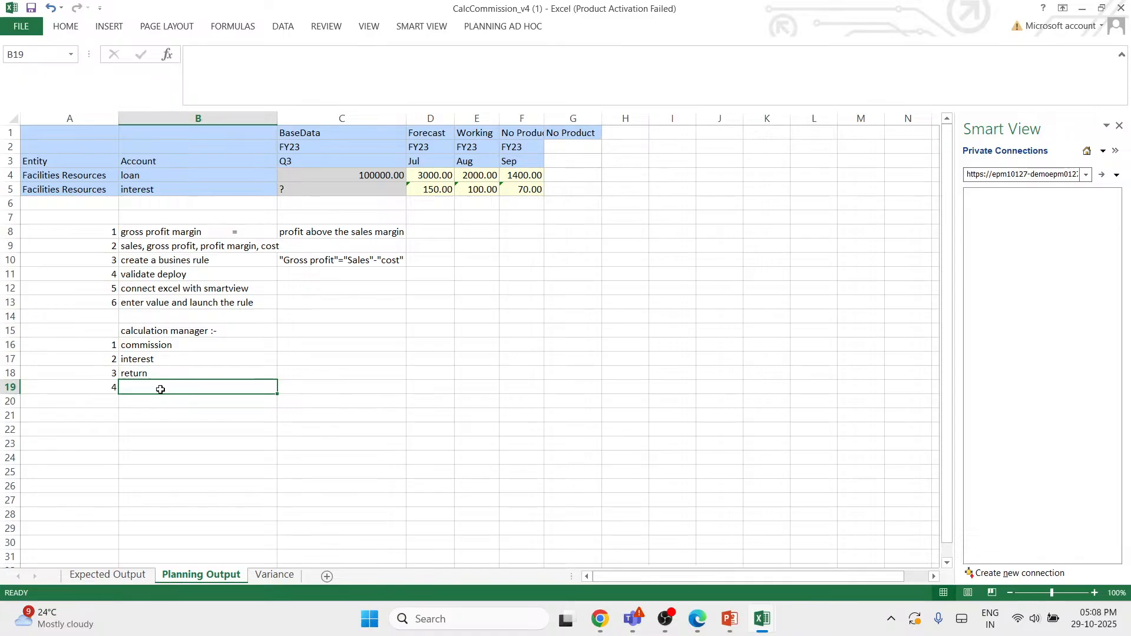
{"action": "type", "text": "tax"}
{"action": "key", "text": "Return"}
{"action": "key", "text": "Left"}
{"action": "type", "text": "5"}
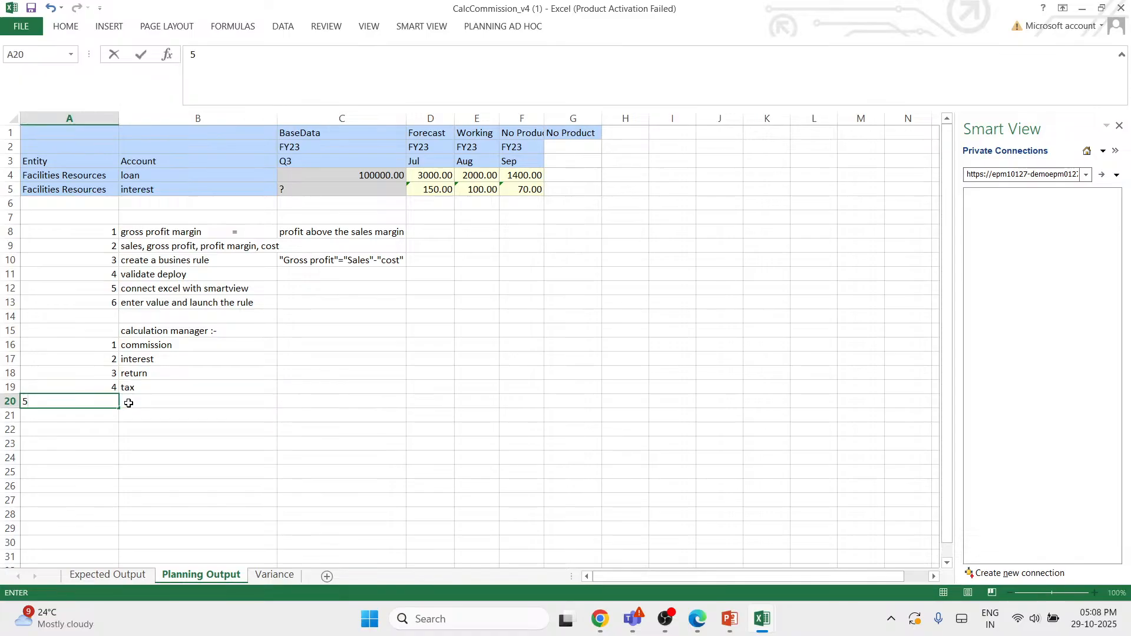
{"action": "left_click", "coordinate": [128, 403]}
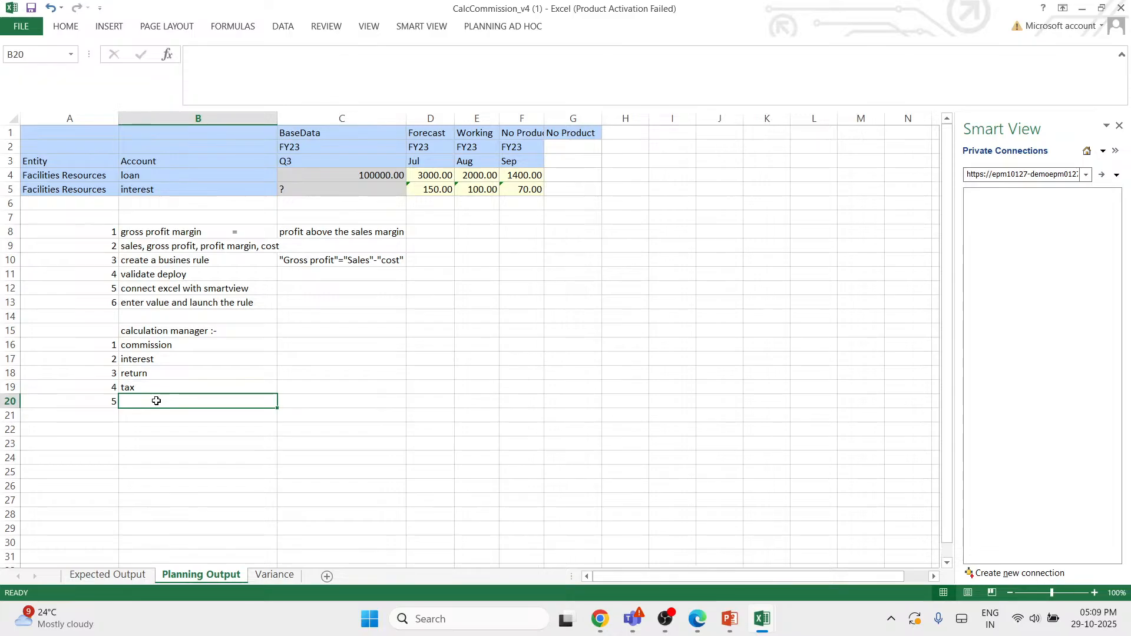
{"action": "type", "text": "depriciation"}
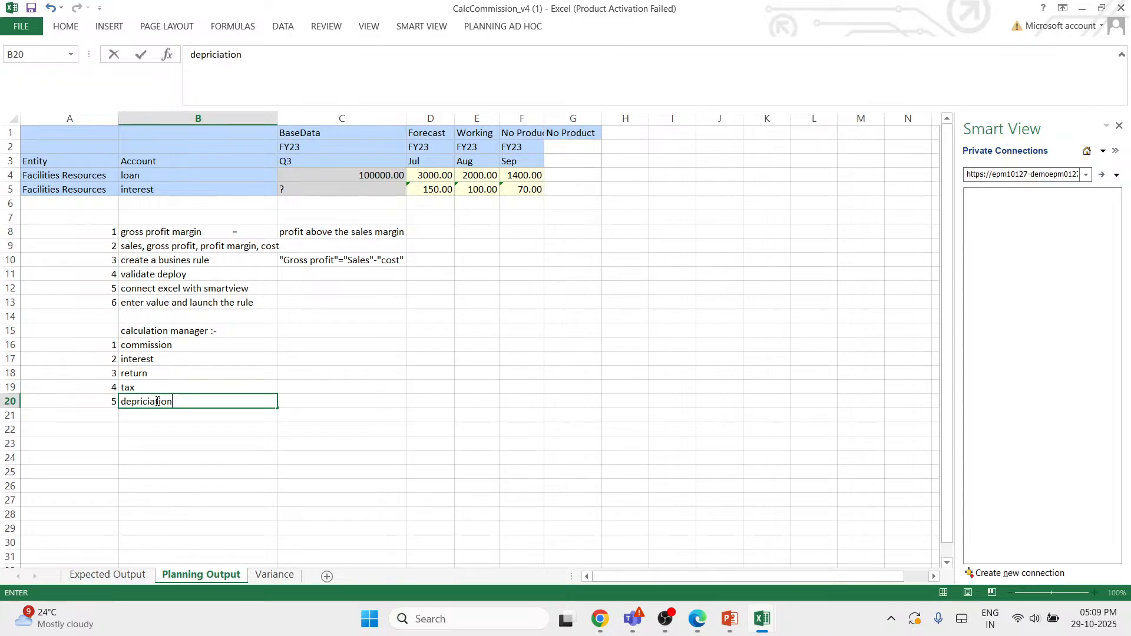
- Add "margin or percentage" as item 6 in row 21 of the calculation manager list
{"action": "left_click", "coordinate": [106, 416]}
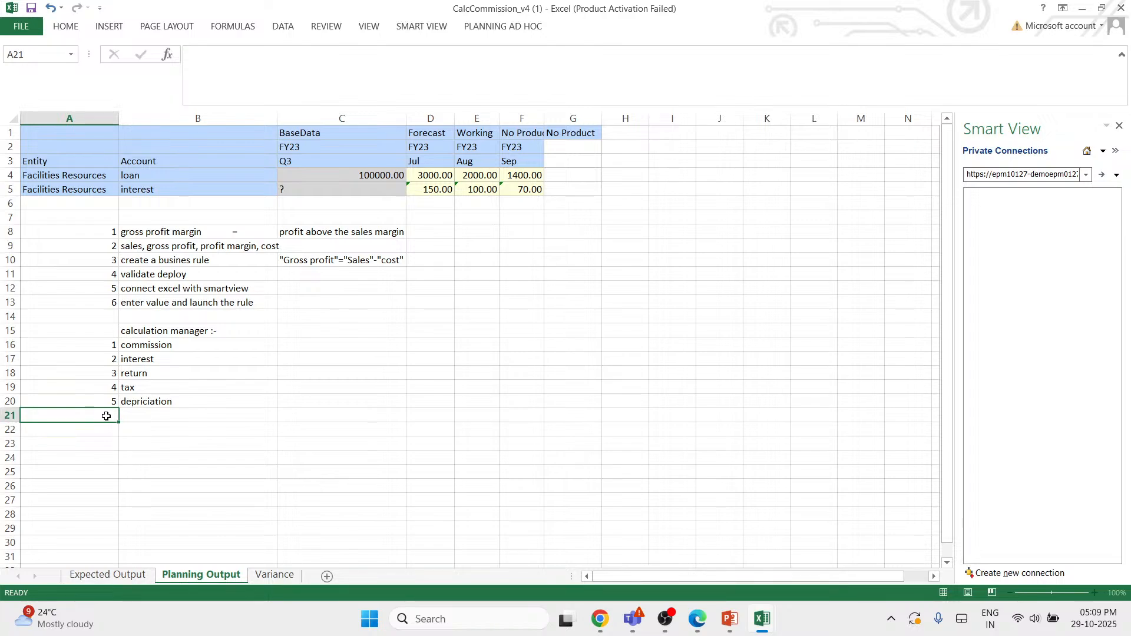
{"action": "type", "text": "6"}
{"action": "left_click", "coordinate": [180, 416]}
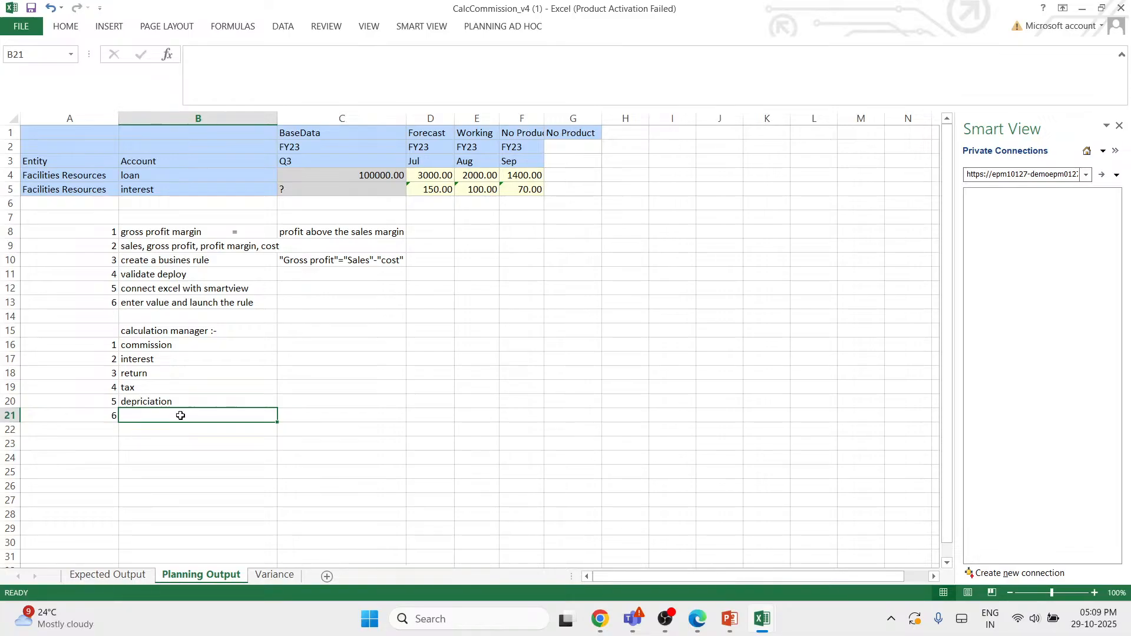
{"action": "type", "text": "margin or"}
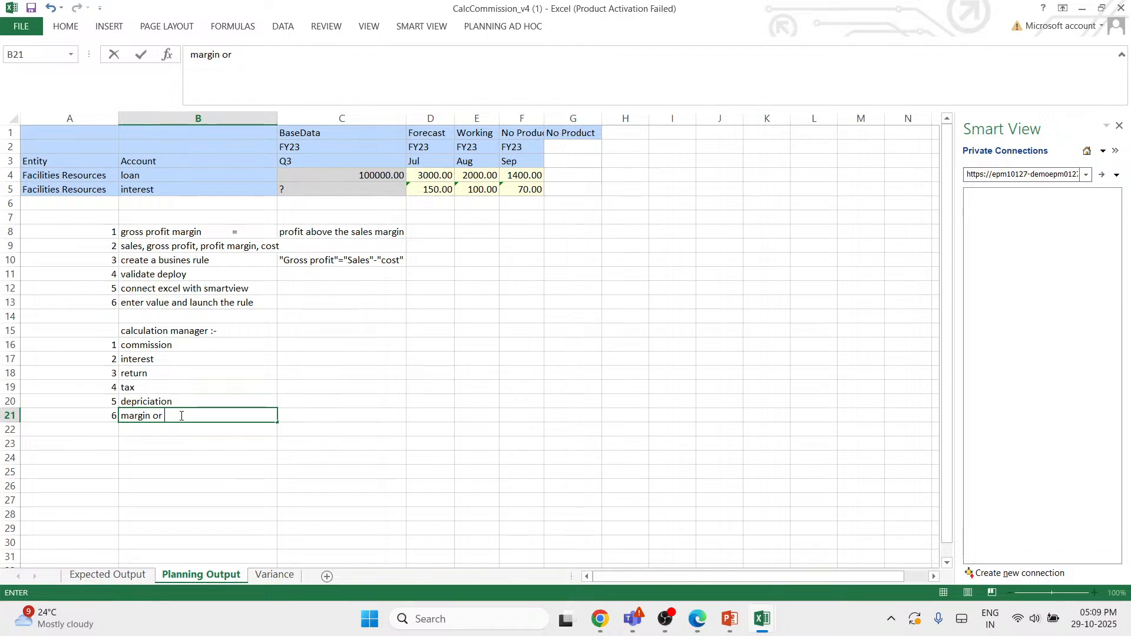
{"action": "type", "text": "percentage"}
- Add "profit%, loss%" as item 7 in row 22 of the calculation manager list
{"action": "left_click", "coordinate": [116, 429]}
{"action": "type", "text": "7"}
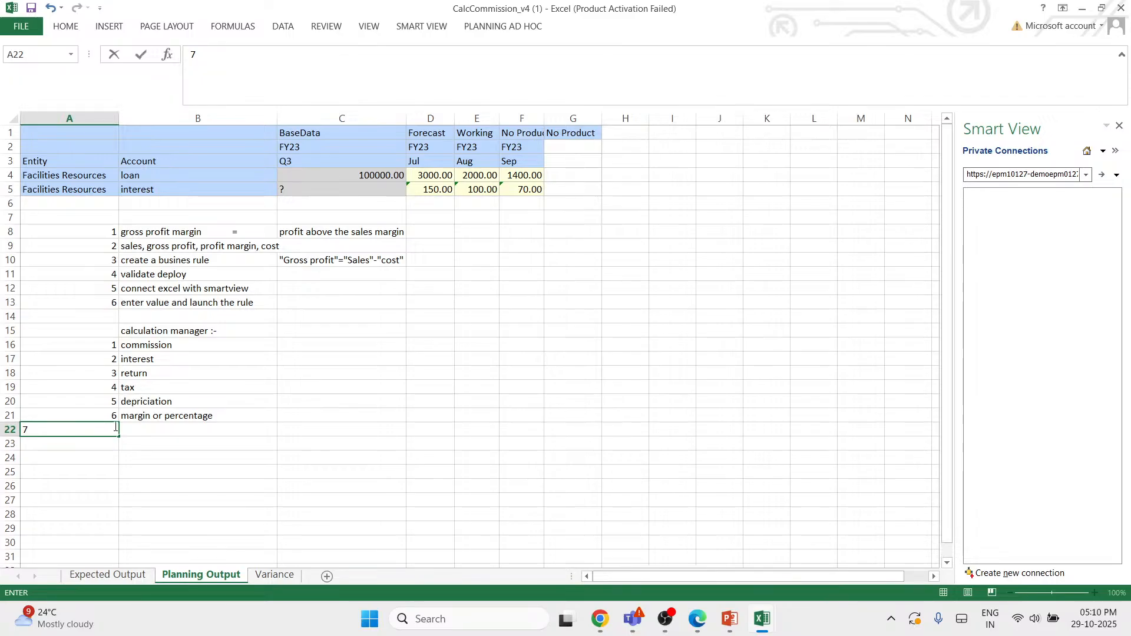
{"action": "left_click", "coordinate": [138, 430]}
{"action": "type", "text": "profit"}
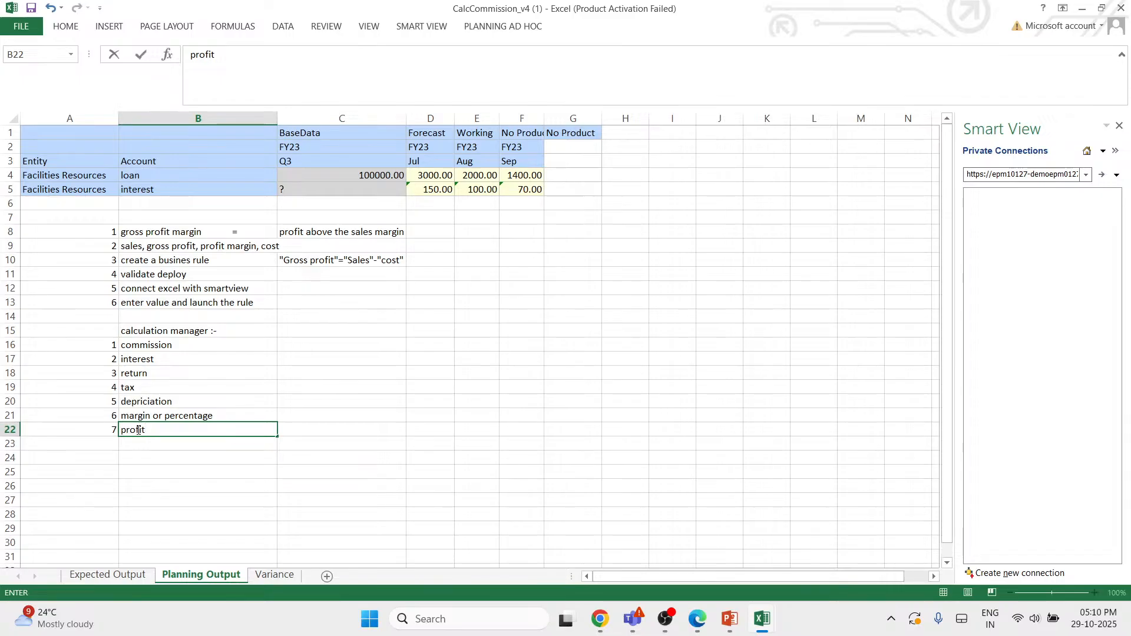
{"action": "type", "text": "%, loss%"}
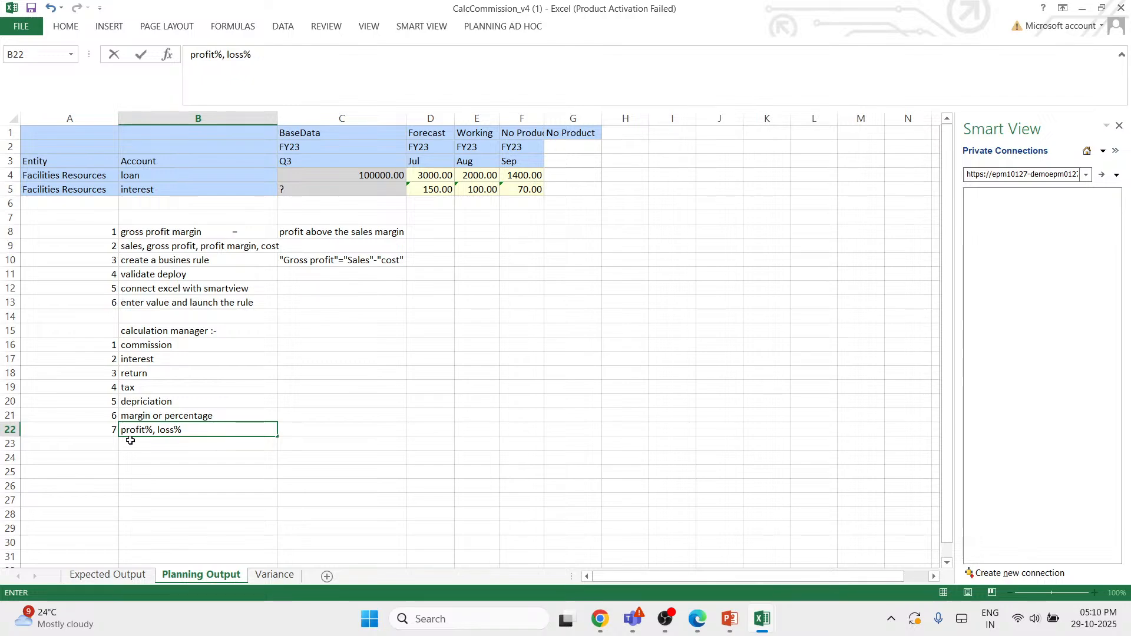
{"action": "left_click", "coordinate": [249, 332]}
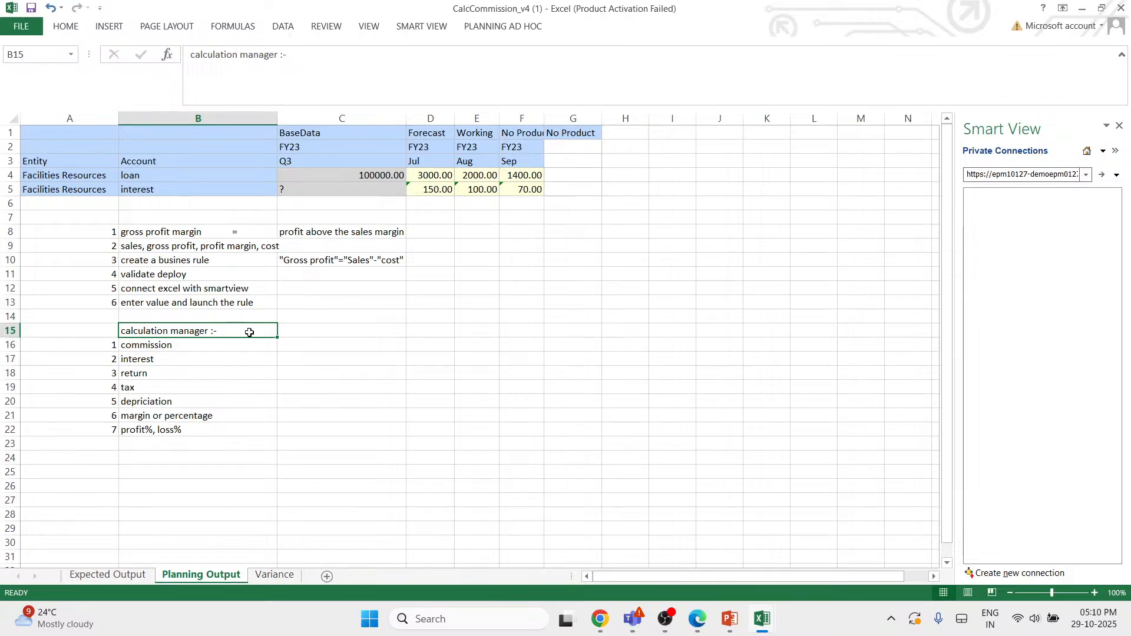
{"action": "left_click", "coordinate": [224, 346]}
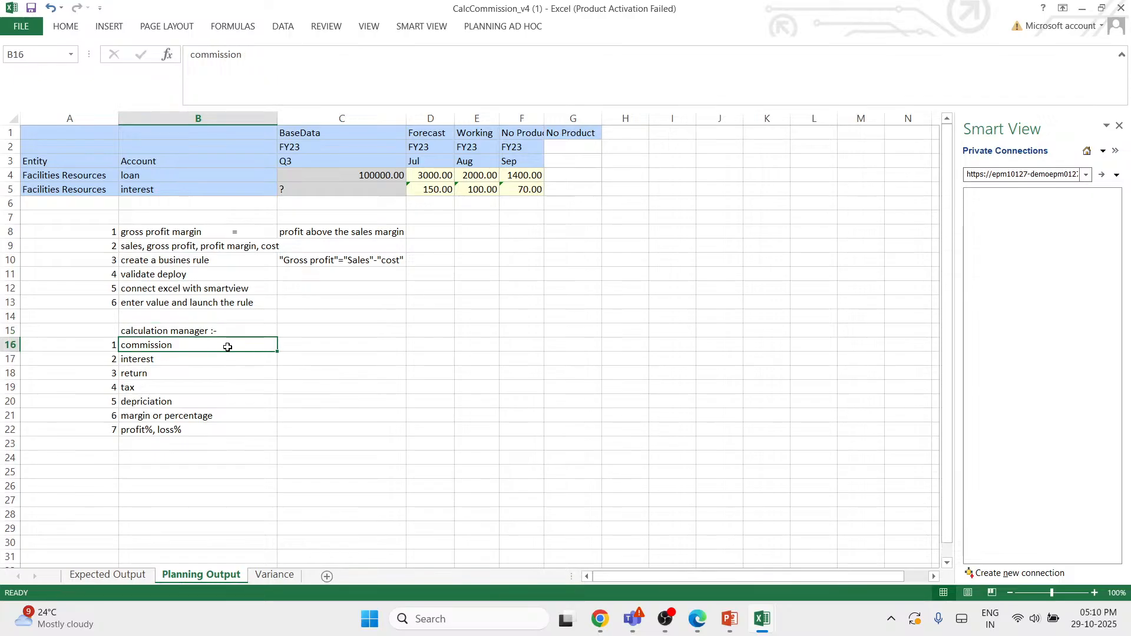
{"action": "left_click", "coordinate": [224, 357]}
{"action": "left_click", "coordinate": [221, 373]}
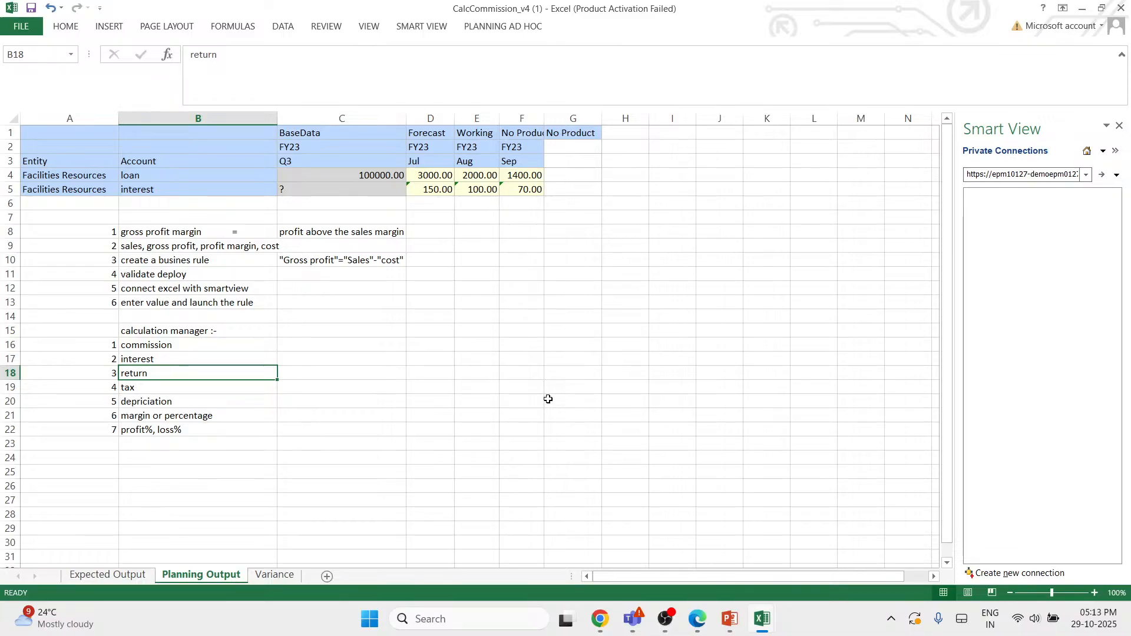
- Switch to the YouTube Studio live streaming page in Edge and end the running webinar stream
{"action": "mouse_move", "coordinate": [606, 626]}
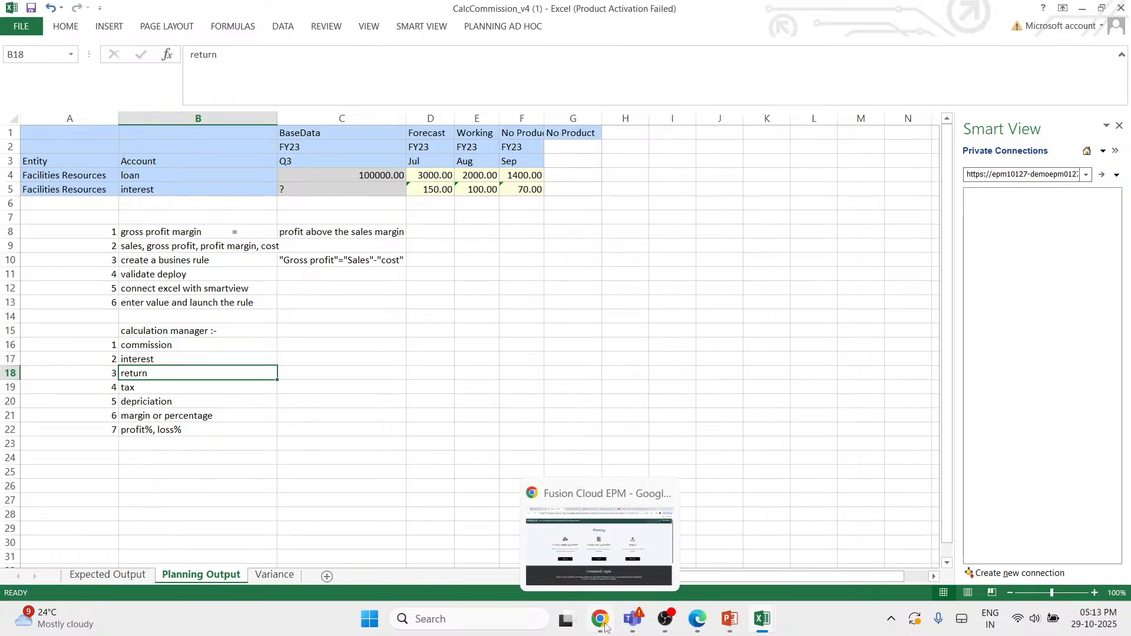
{"action": "mouse_move", "coordinate": [675, 623]}
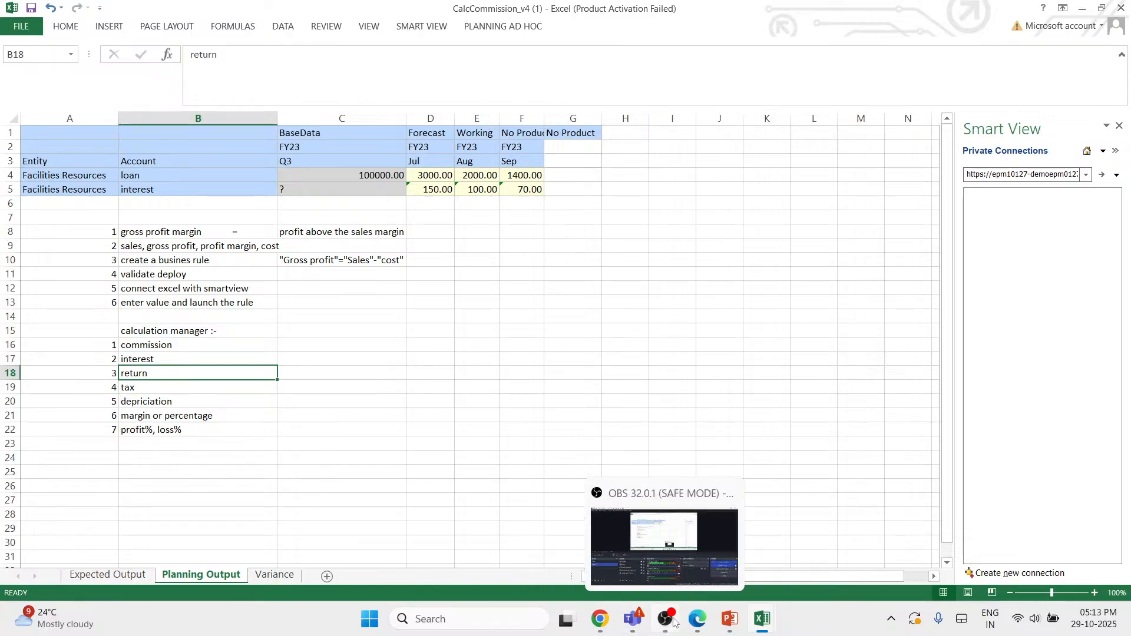
{"action": "left_click", "coordinate": [674, 569]}
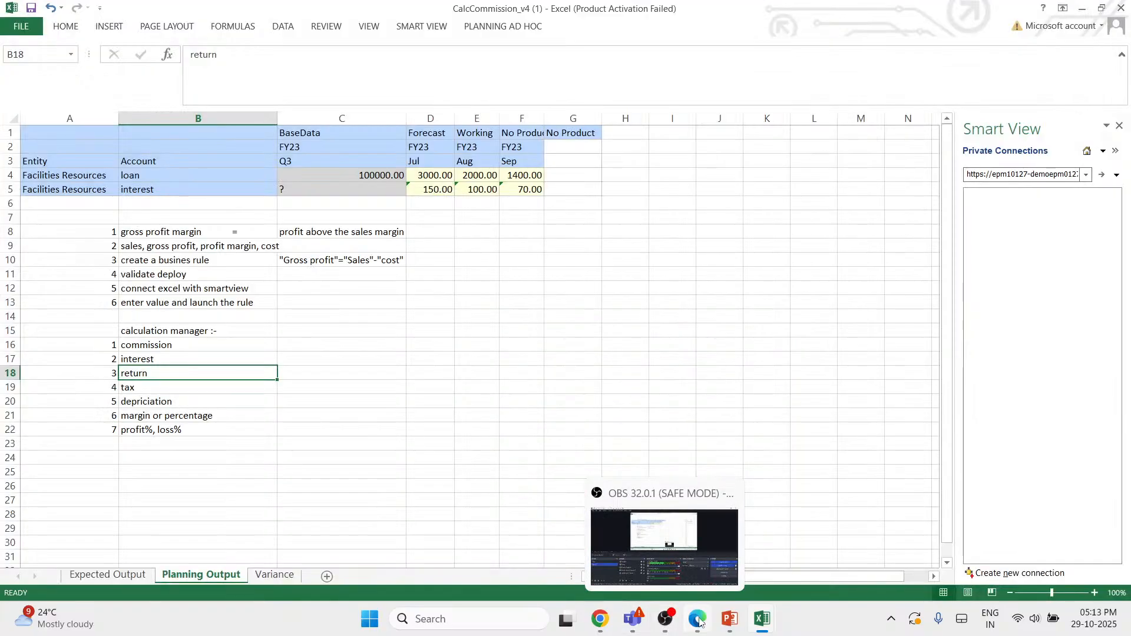
{"action": "mouse_move", "coordinate": [702, 621]}
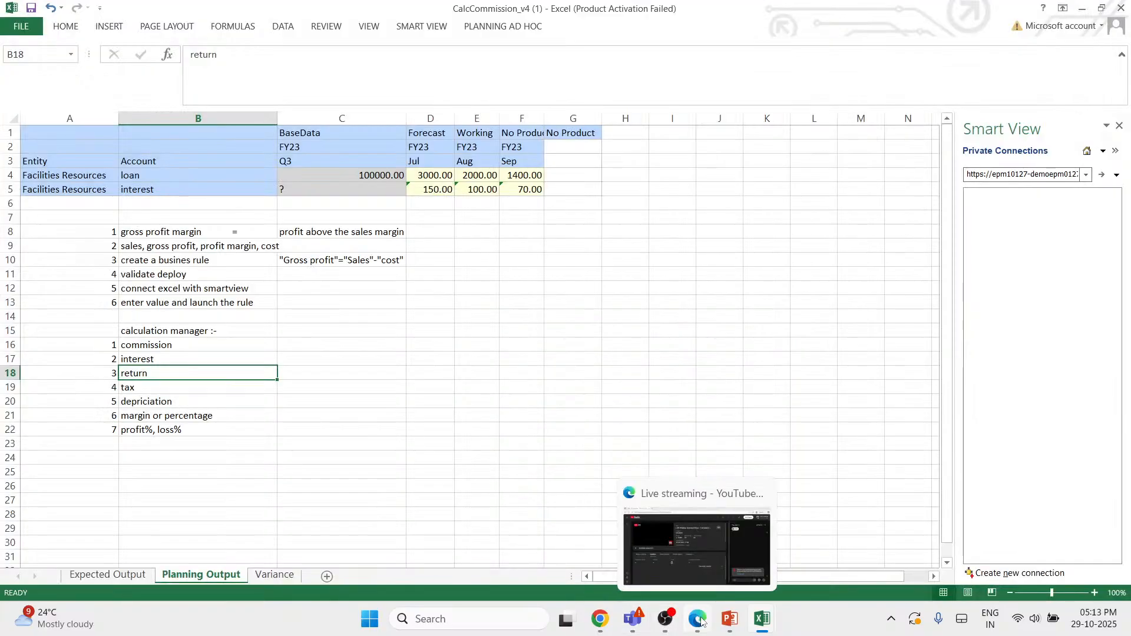
{"action": "left_click", "coordinate": [702, 549]}
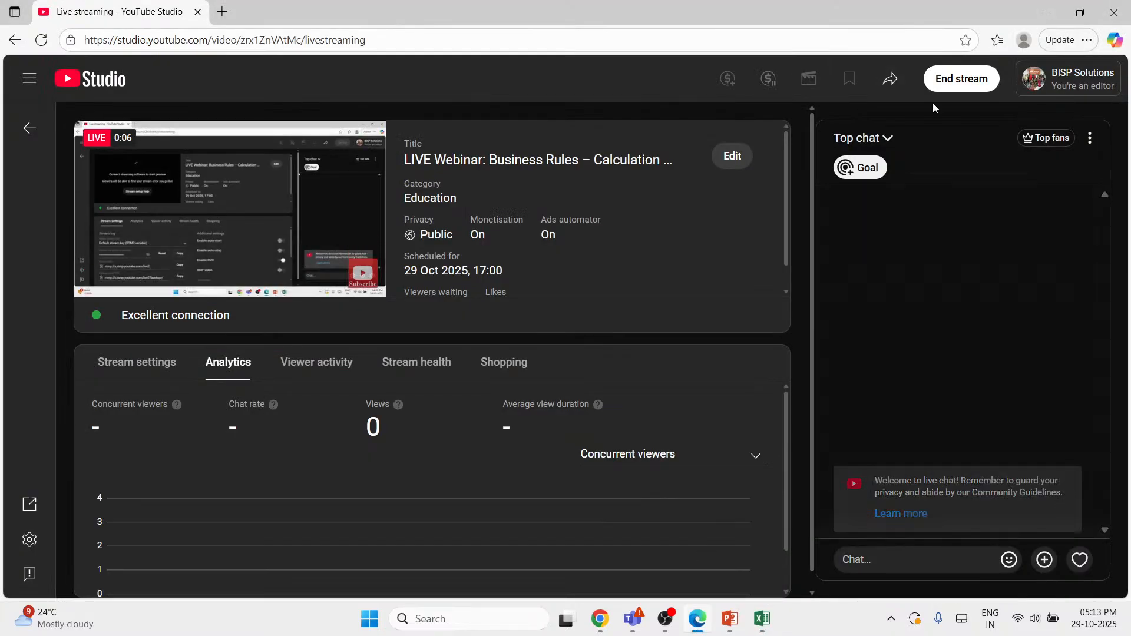
{"action": "left_click", "coordinate": [962, 79]}
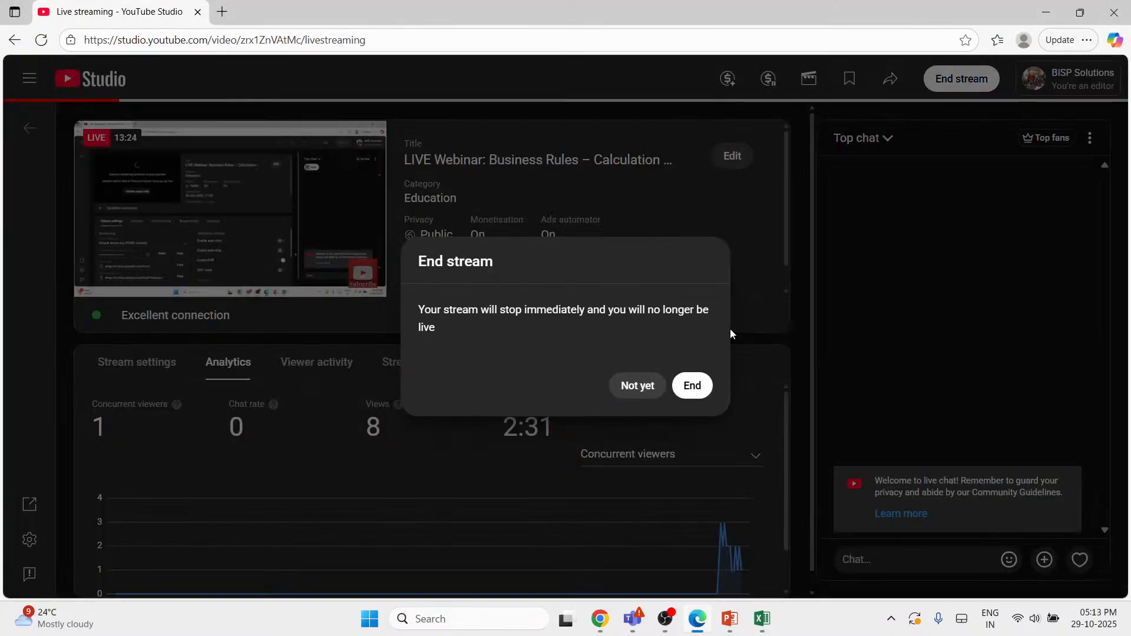
{"action": "left_click", "coordinate": [699, 385]}
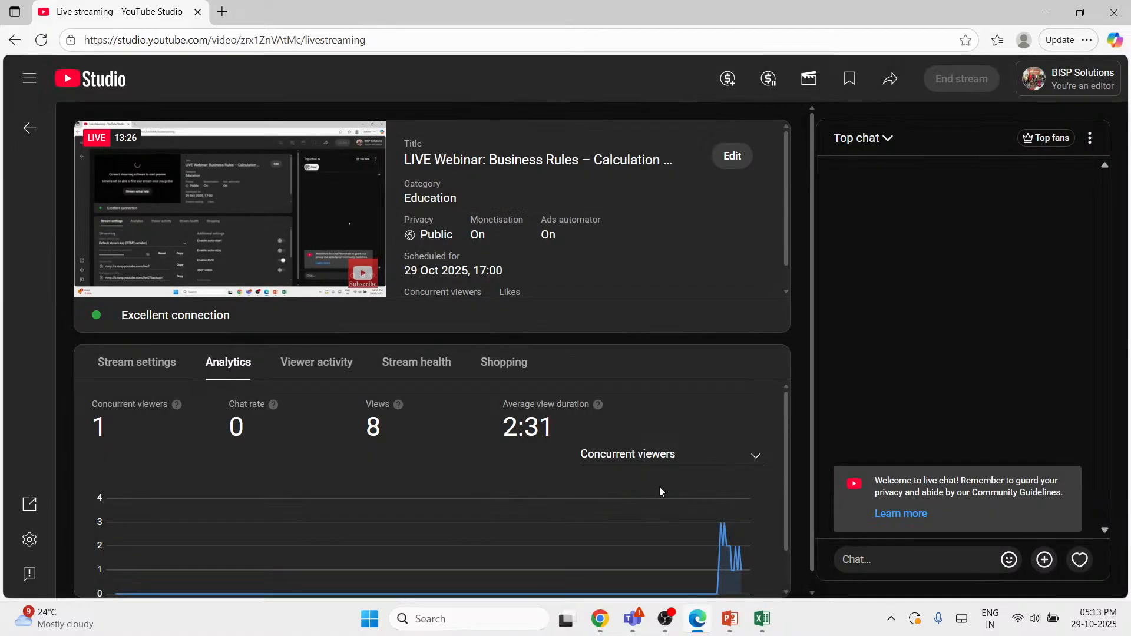